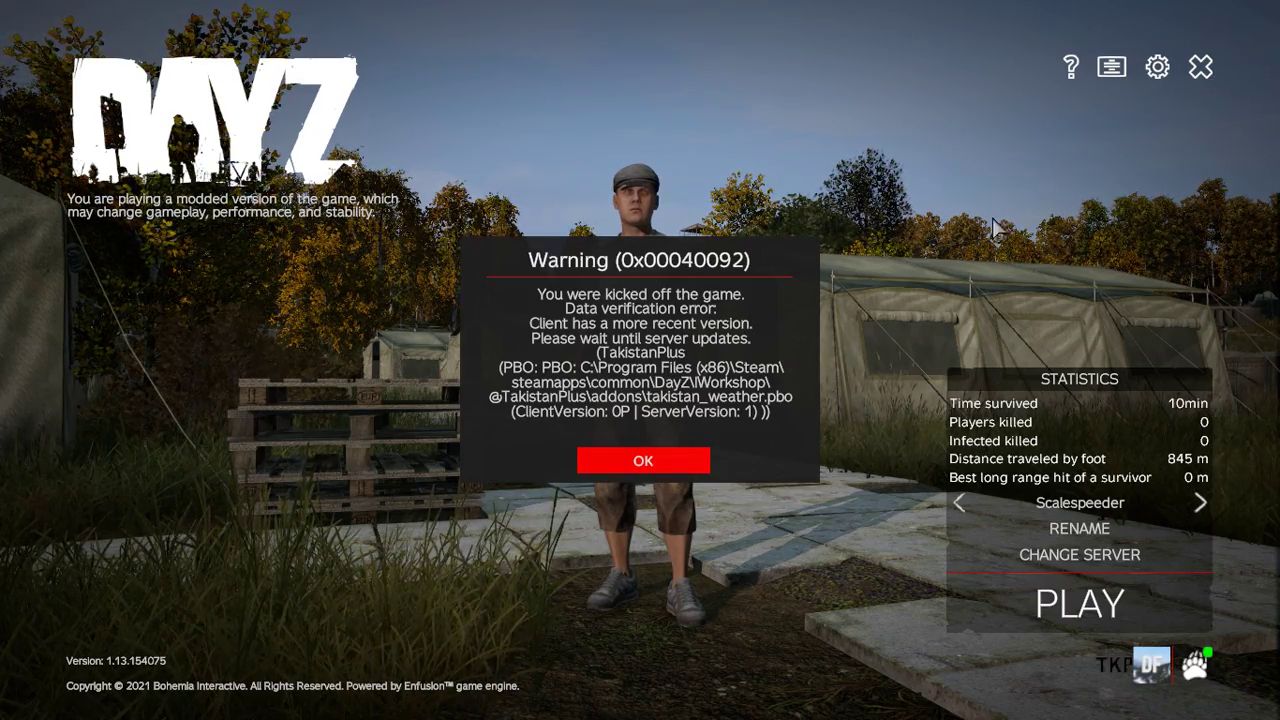
Acknowledge the TakistanPlus version-mismatch kick with OK, then exit DayZ and confirm Yes.
{"action": "left_click", "coordinate": [643, 460]}
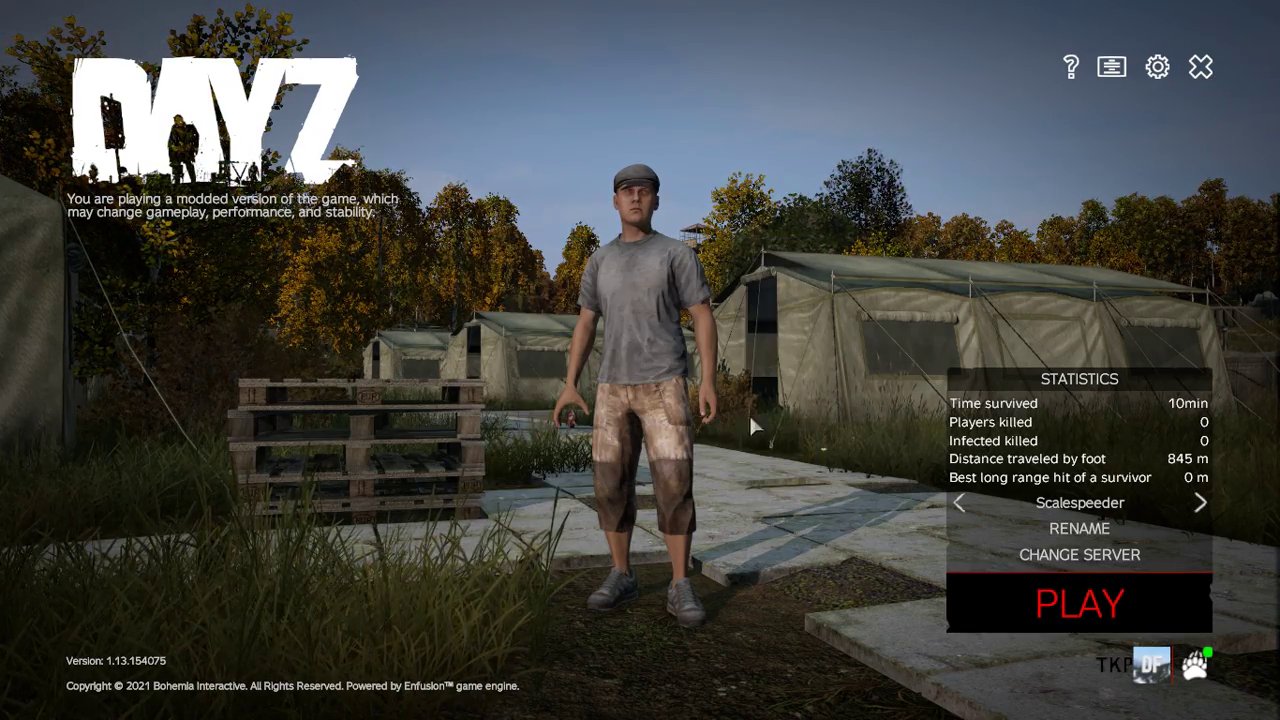
{"action": "left_click", "coordinate": [1203, 67]}
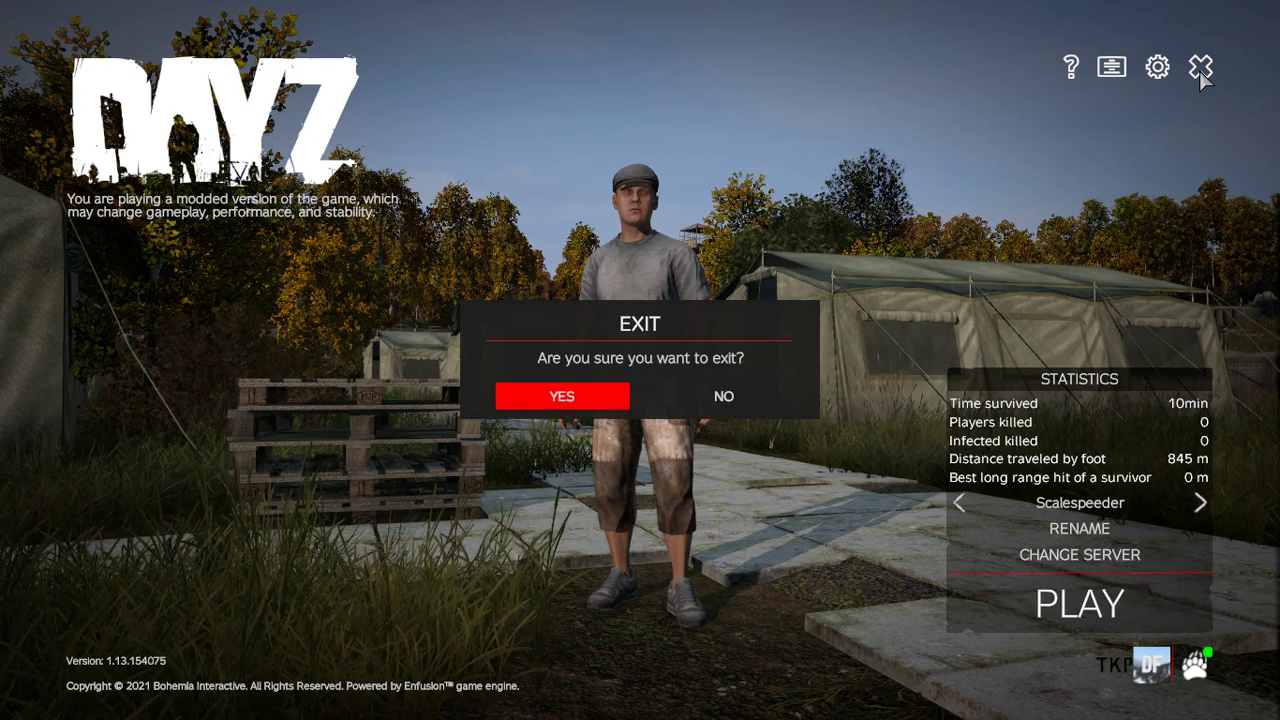
{"action": "left_click", "coordinate": [549, 399]}
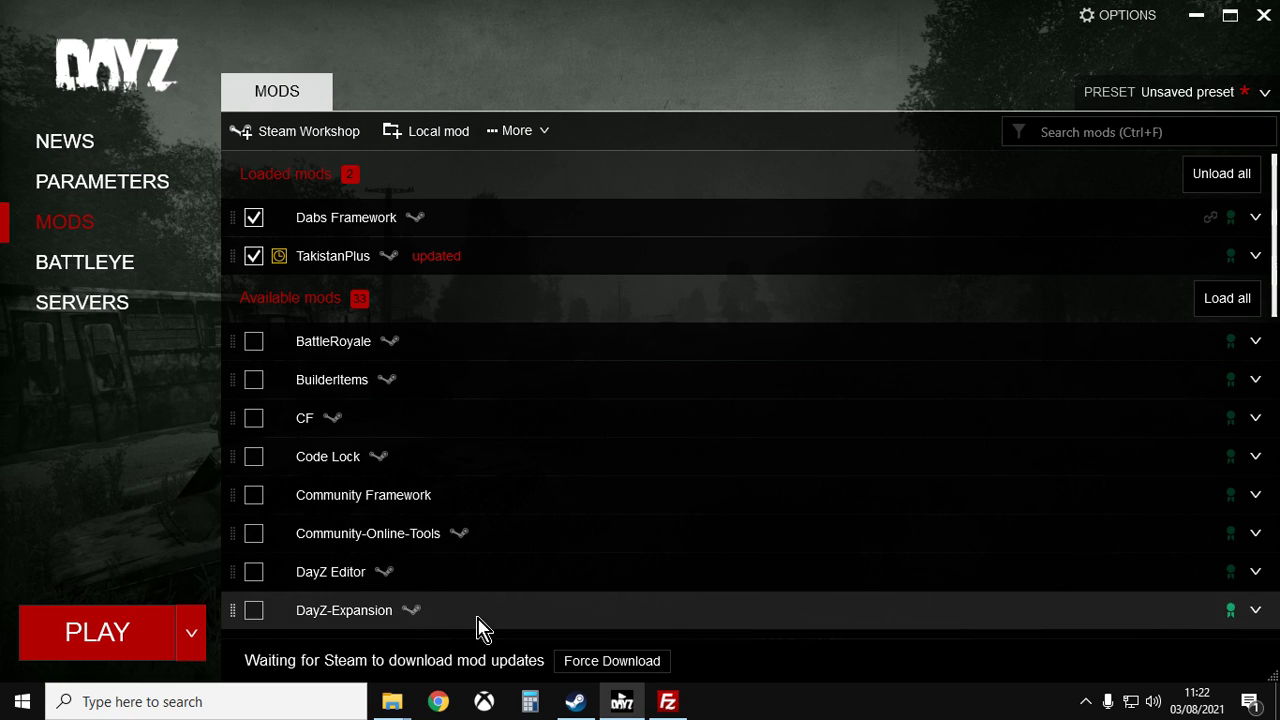
Bring Steam's TakistanPlus Workshop page to the front.
{"action": "left_click", "coordinate": [575, 701]}
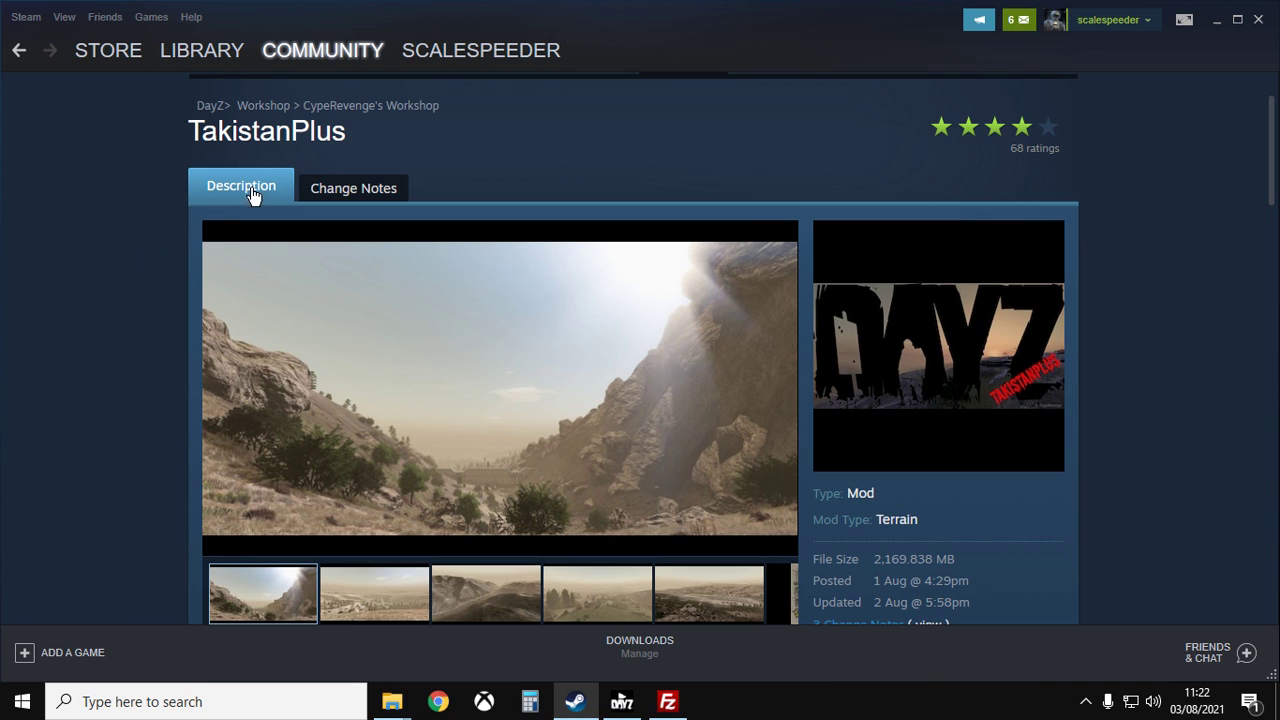
{"action": "scroll", "coordinate": [280, 300], "scroll_direction": "down", "scroll_amount": 4}
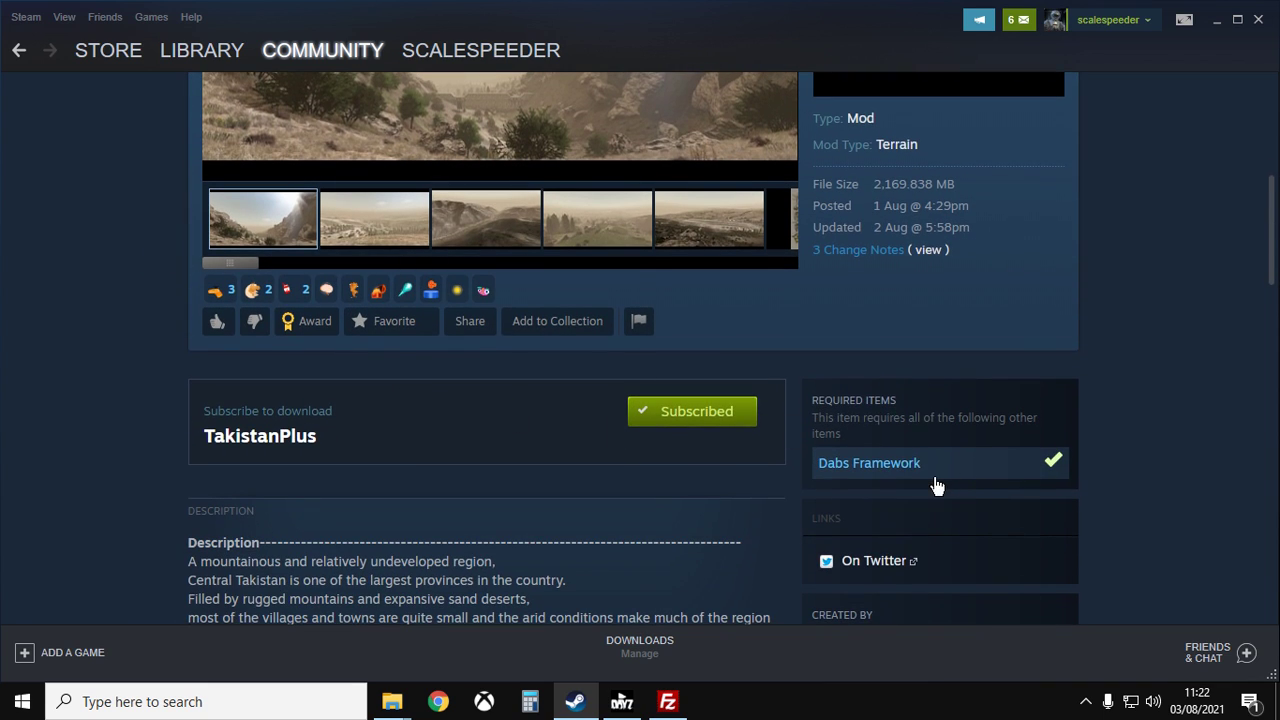
{"action": "scroll", "coordinate": [357, 386], "scroll_direction": "up", "scroll_amount": 4}
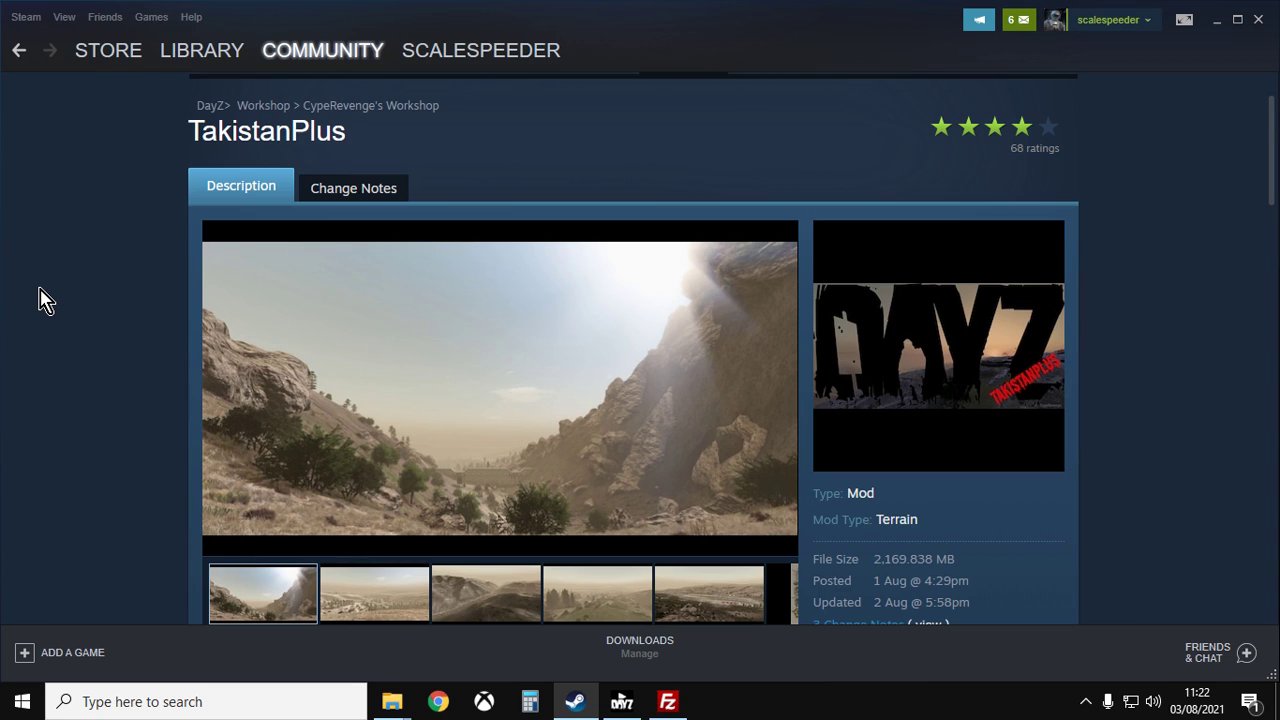
{"action": "mouse_move", "coordinate": [398, 693]}
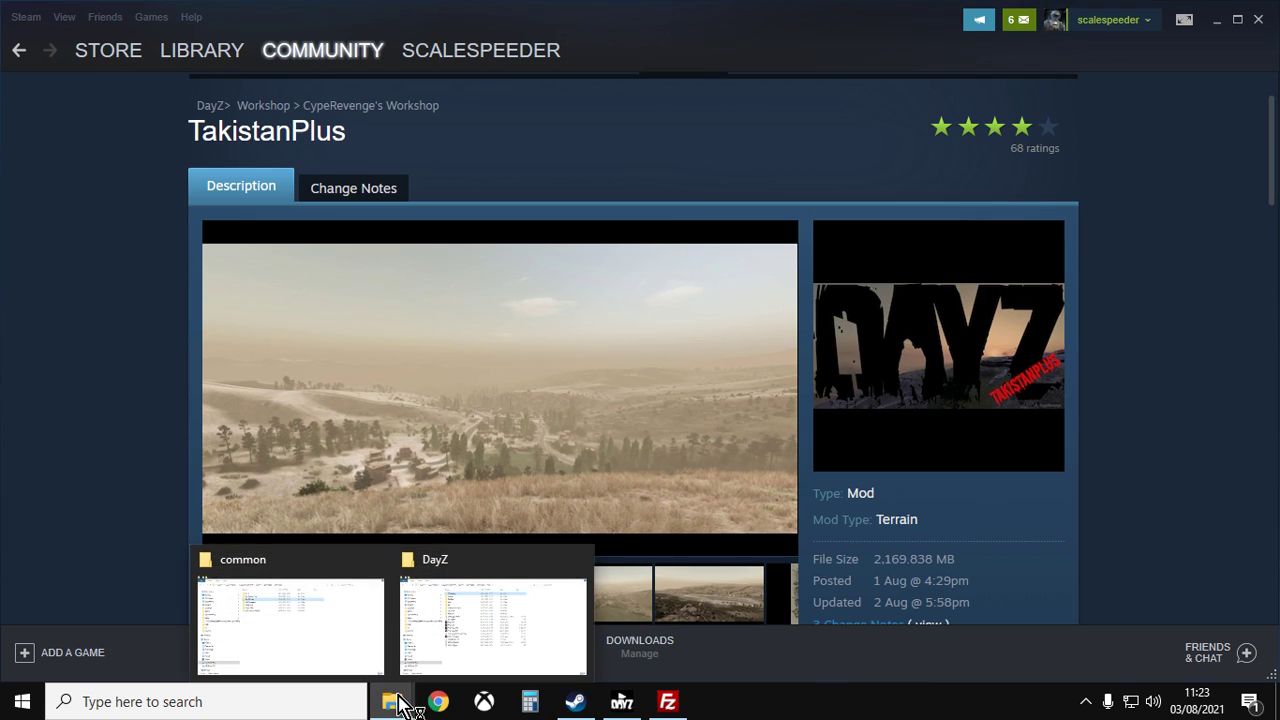
{"action": "left_click", "coordinate": [440, 636]}
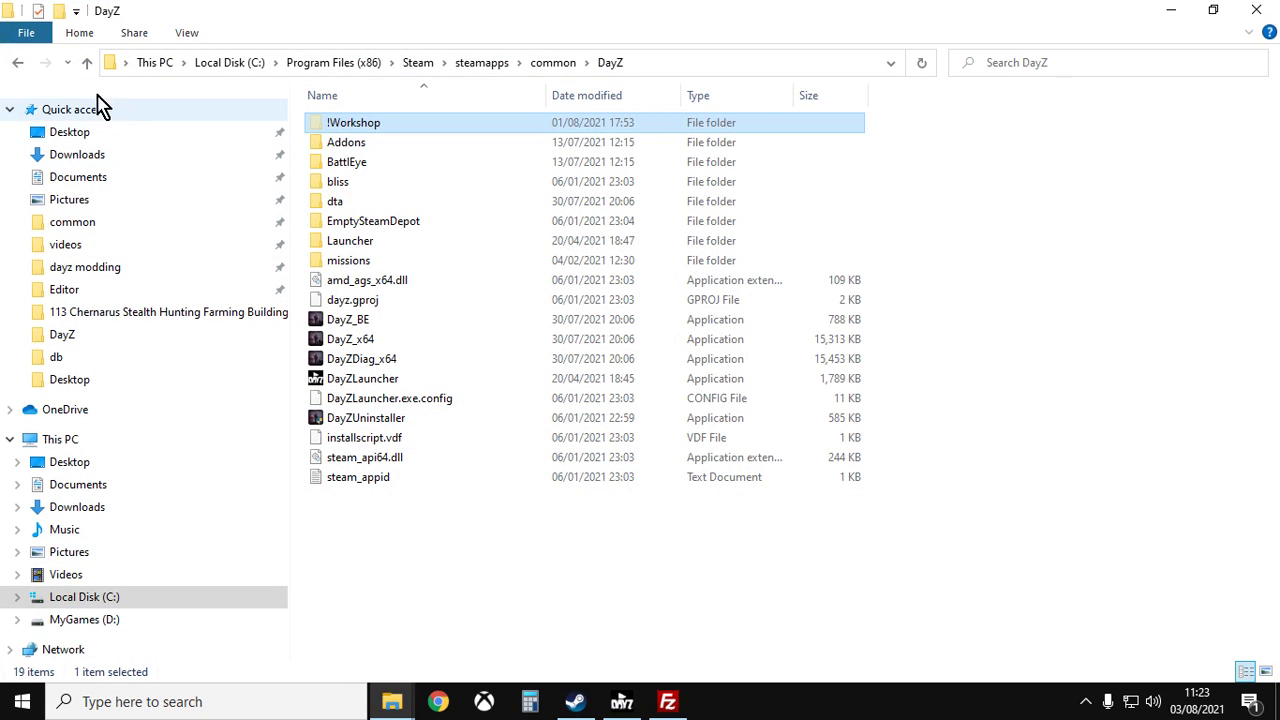
{"action": "left_click", "coordinate": [88, 64]}
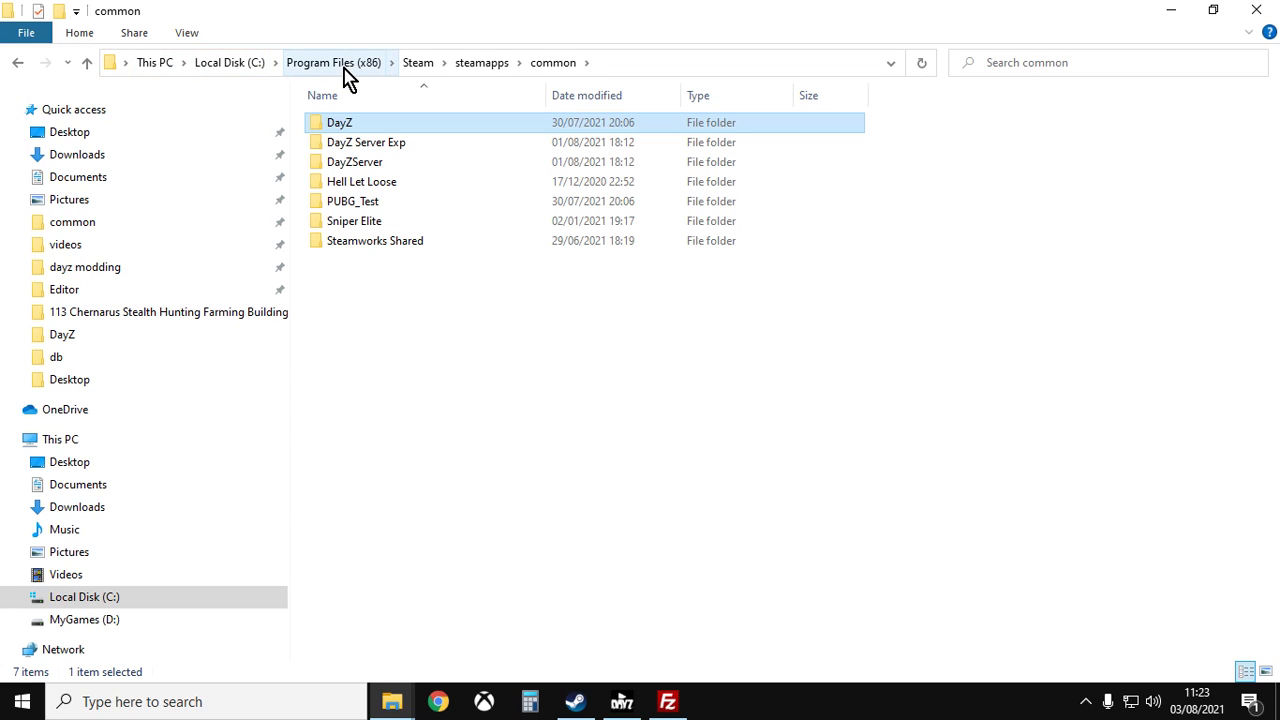
{"action": "double_click", "coordinate": [343, 128]}
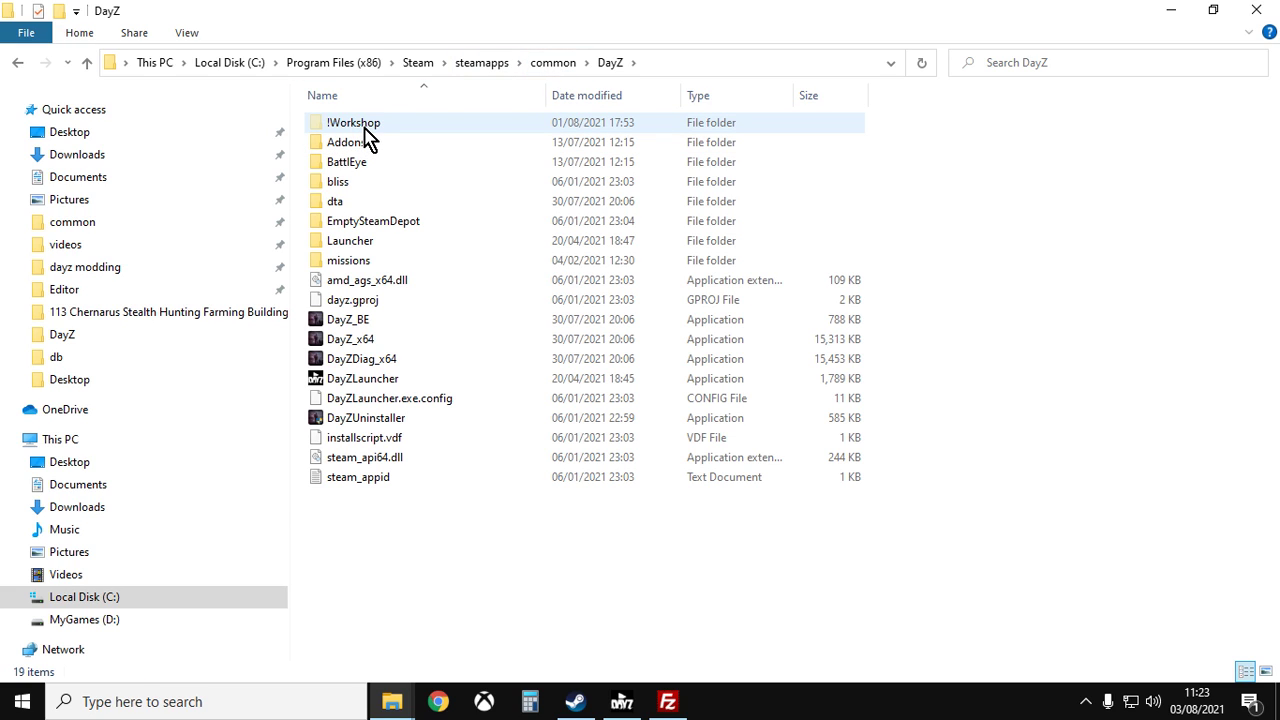
{"action": "double_click", "coordinate": [365, 128]}
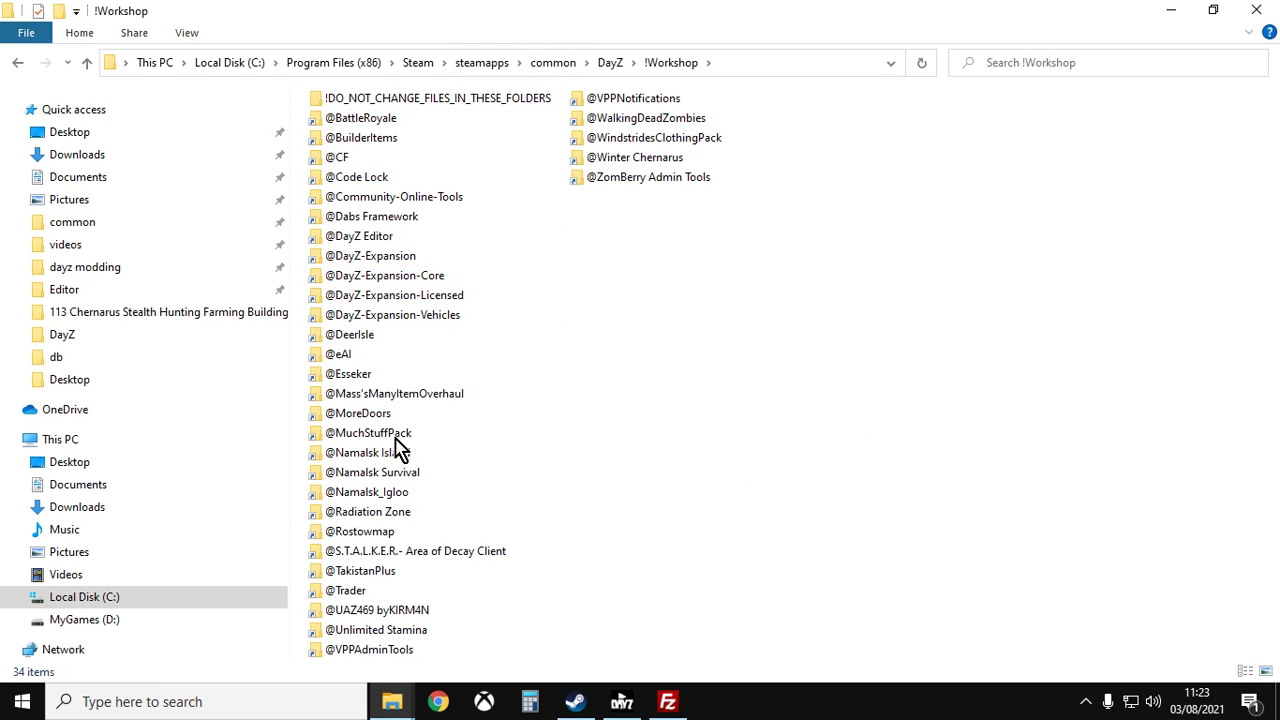
{"action": "double_click", "coordinate": [362, 571]}
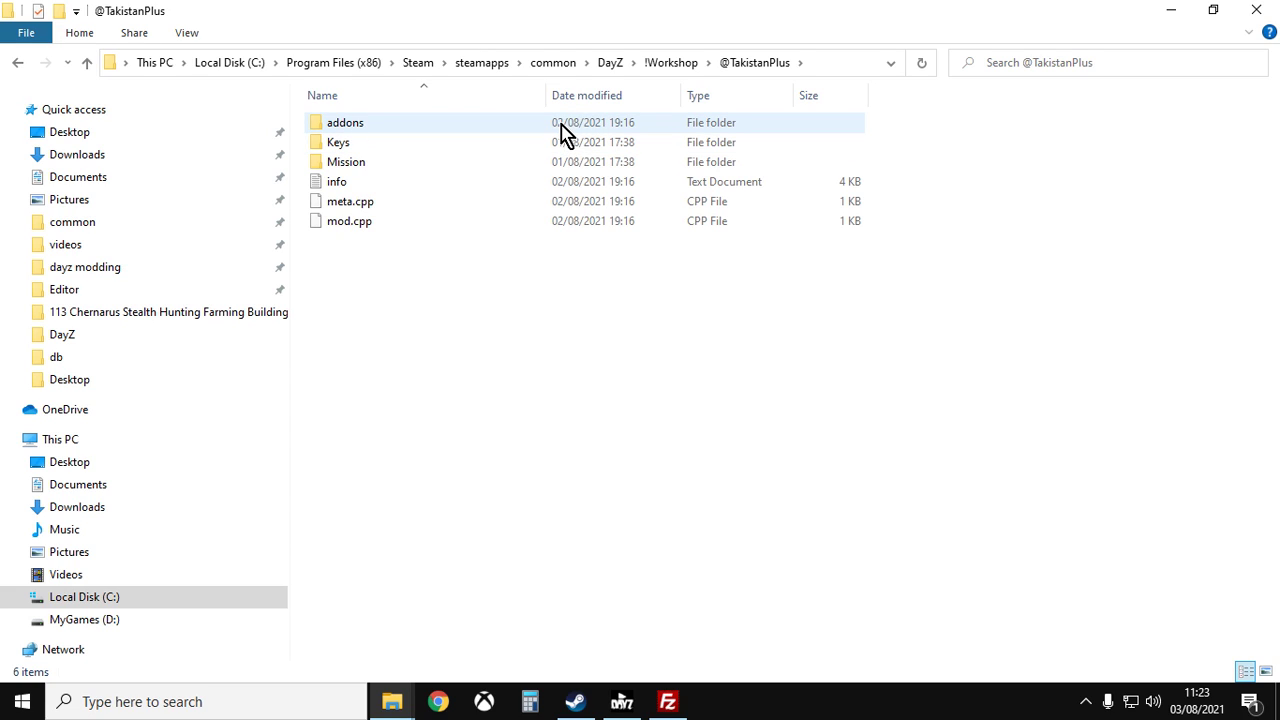
{"action": "double_click", "coordinate": [352, 173]}
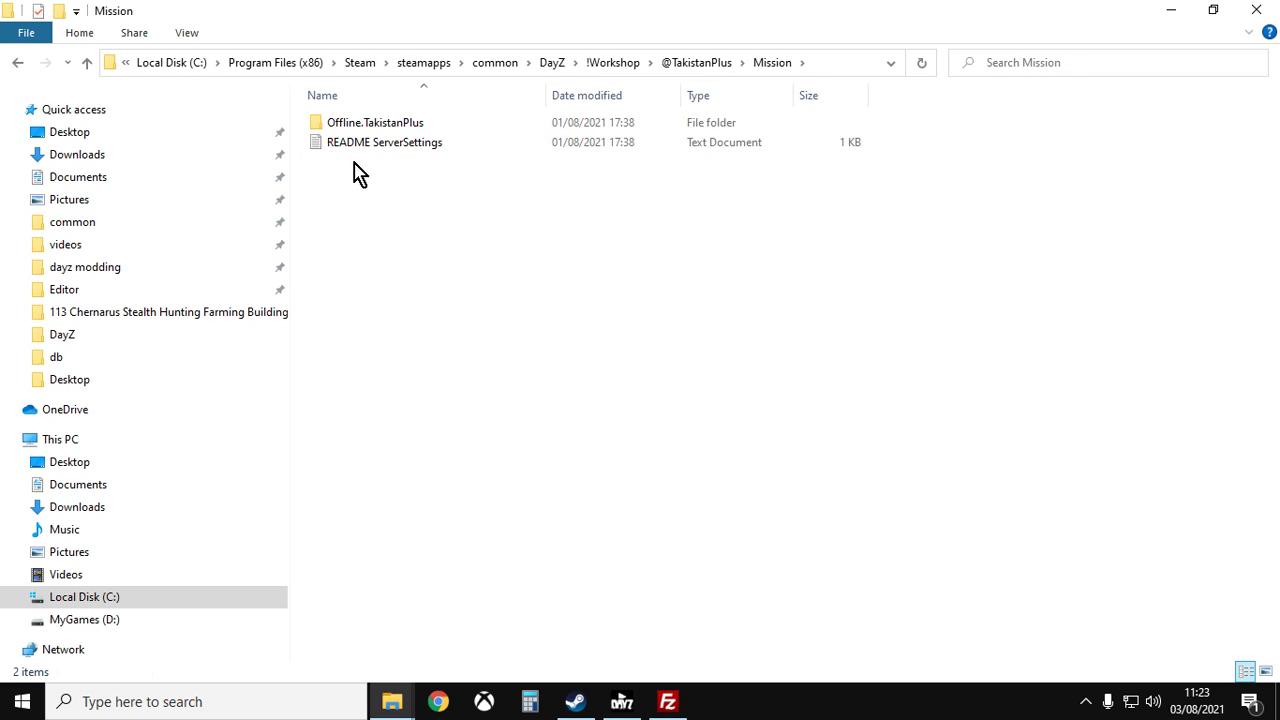
{"action": "double_click", "coordinate": [455, 128]}
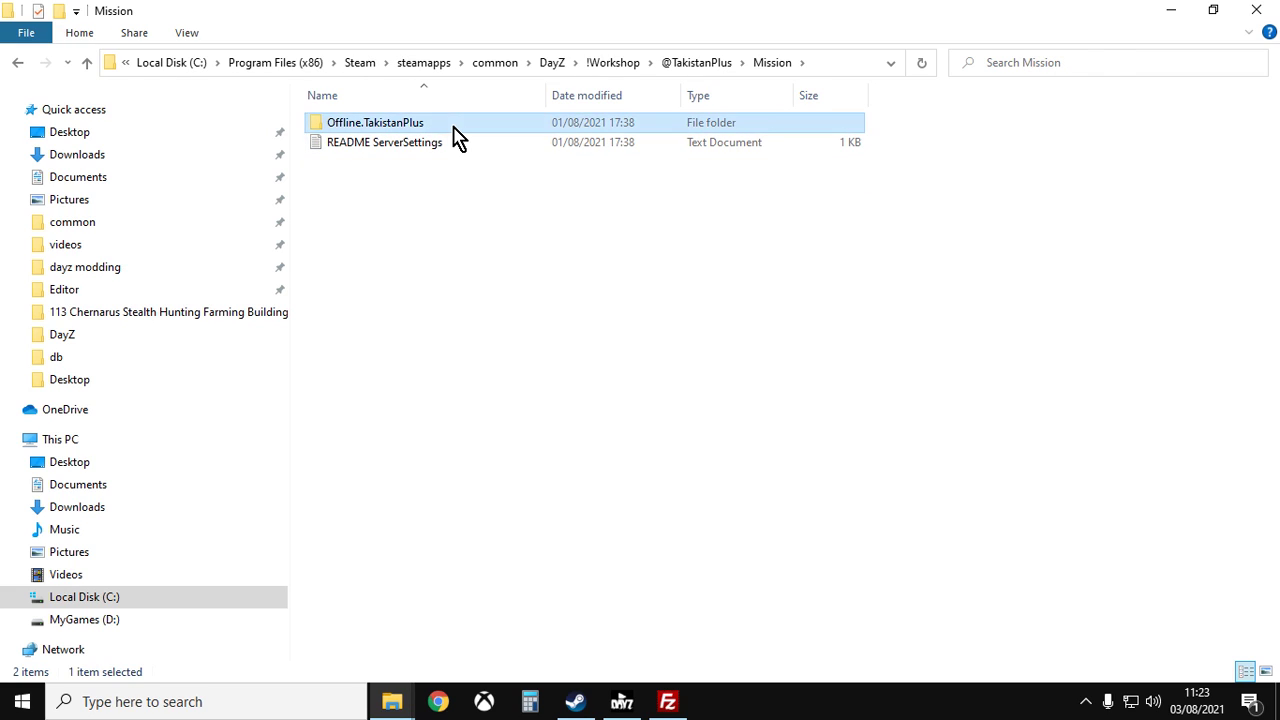
Go back up to the common folder, select DayZServer, and switch to FileZilla.
{"action": "left_click", "coordinate": [87, 64]}
{"action": "left_click", "coordinate": [87, 64]}
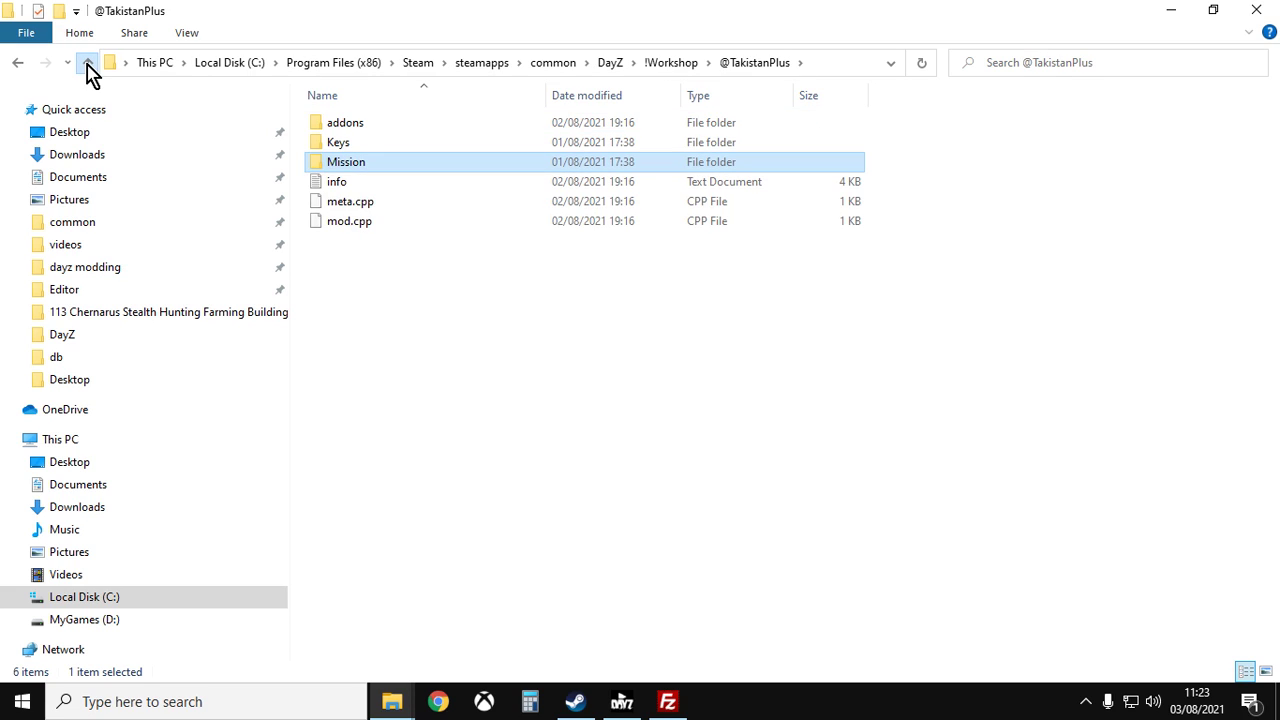
{"action": "left_click", "coordinate": [88, 66]}
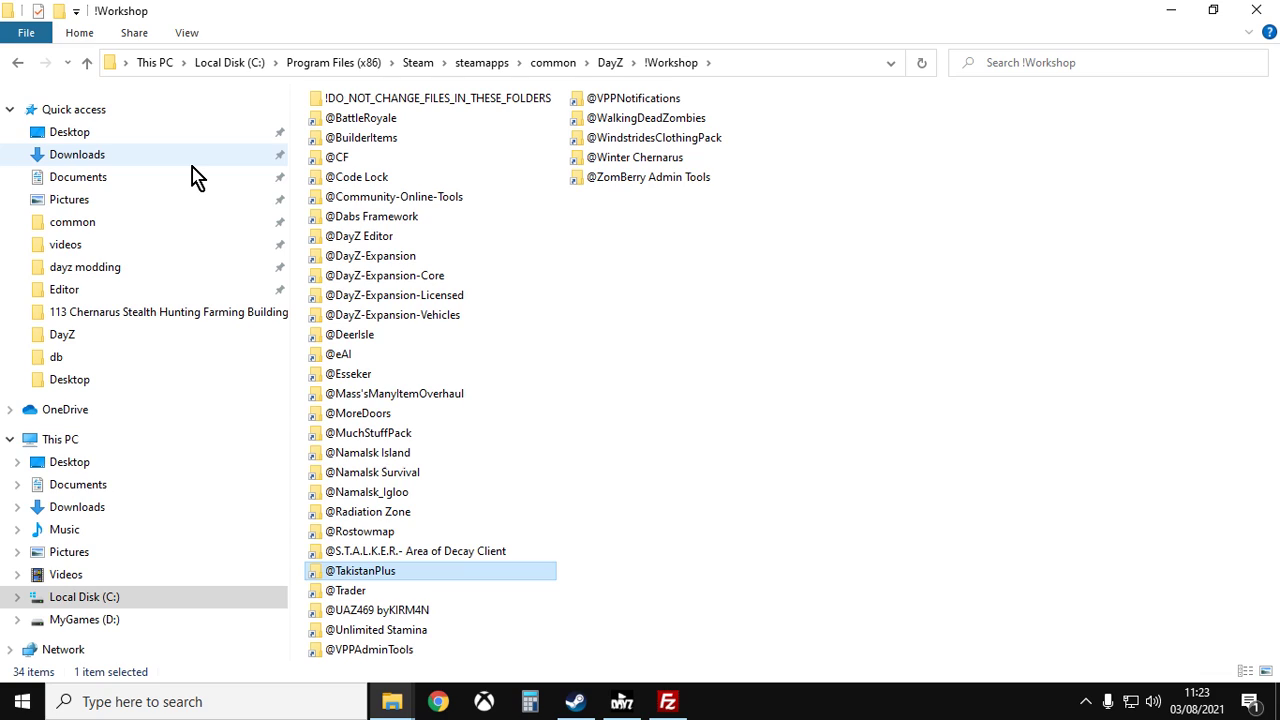
{"action": "left_click", "coordinate": [86, 64]}
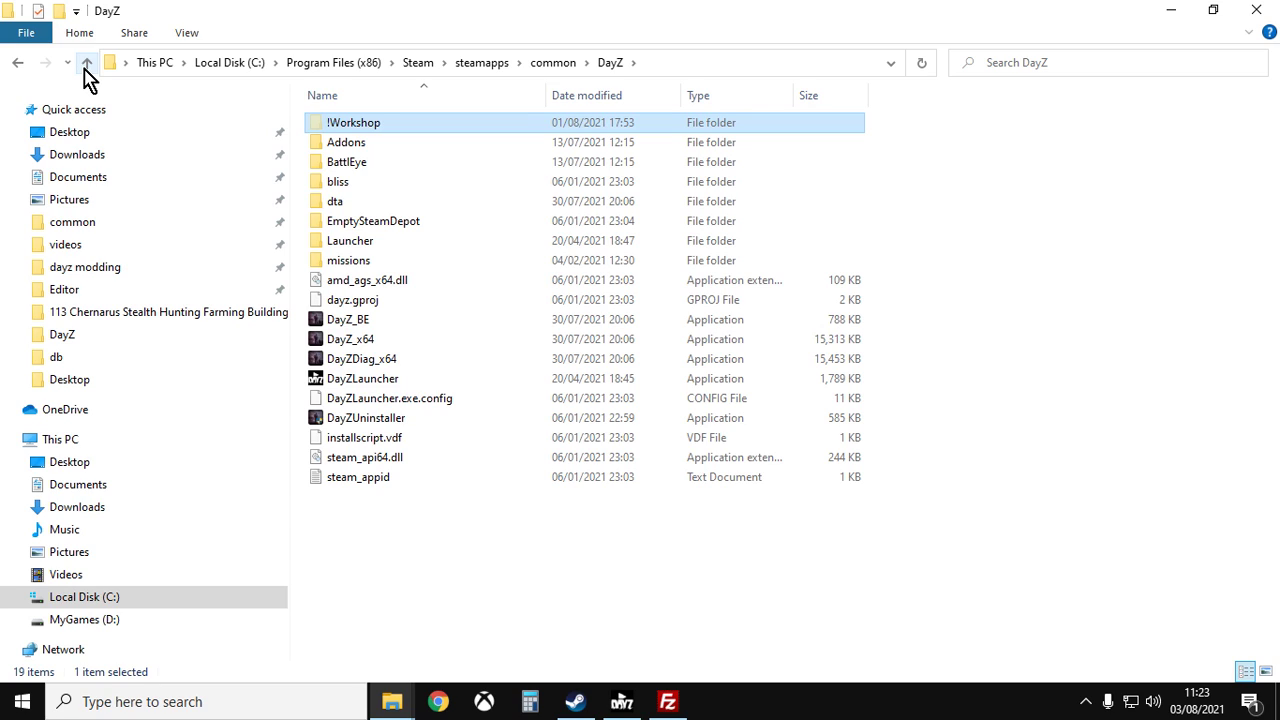
{"action": "left_click", "coordinate": [86, 64]}
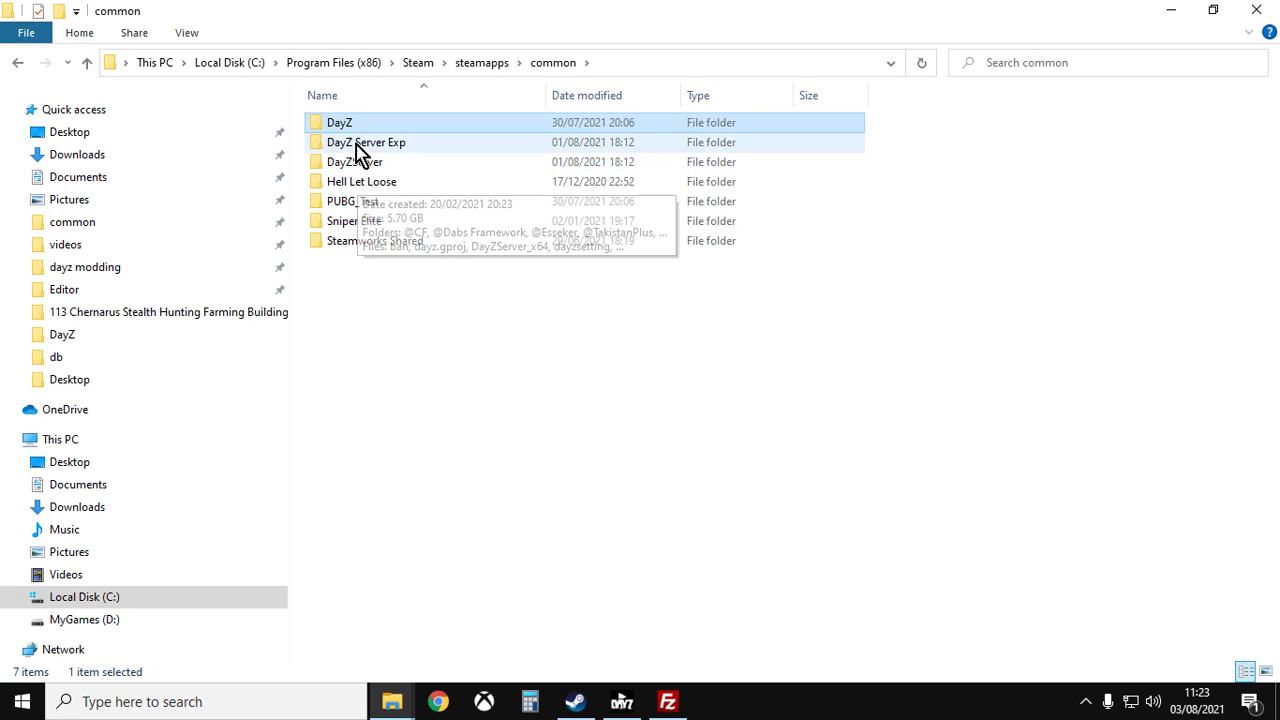
{"action": "left_click", "coordinate": [375, 170]}
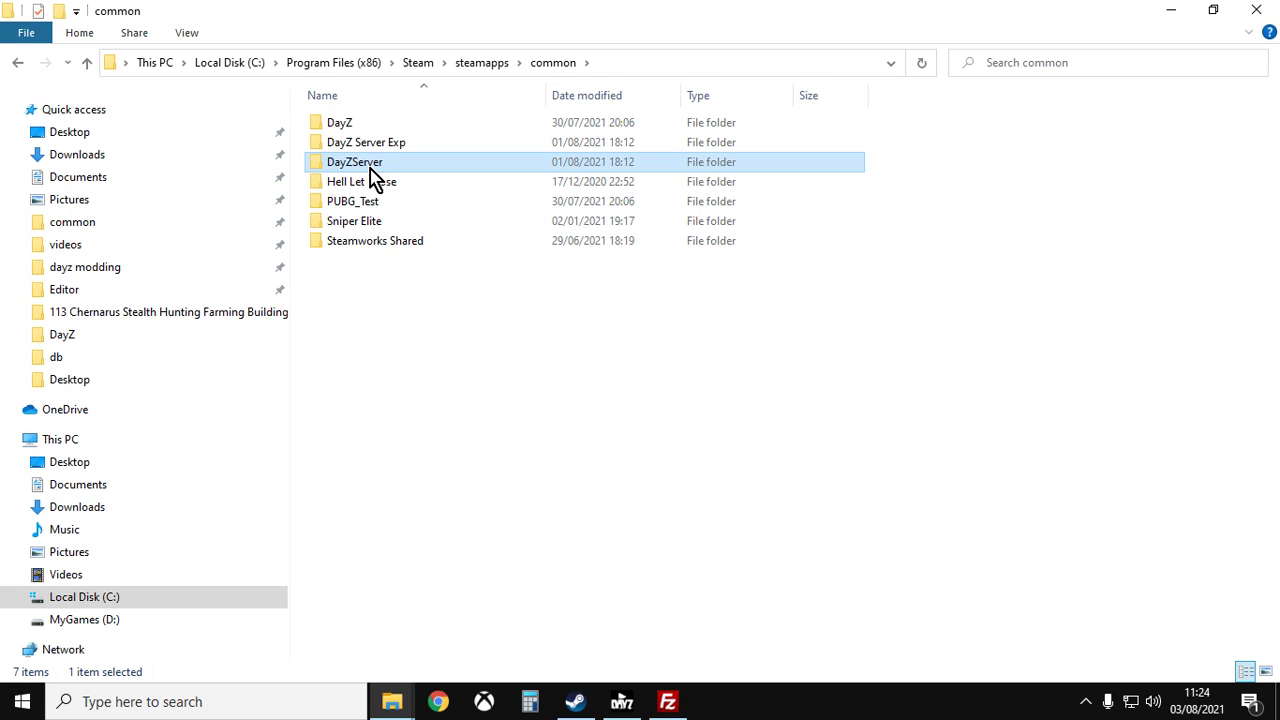
{"action": "left_click", "coordinate": [668, 701]}
Scroll FileZilla's local directory tree, then bring back the DayZ Launcher mods list.
{"action": "scroll", "coordinate": [437, 340], "scroll_direction": "up", "scroll_amount": 7}
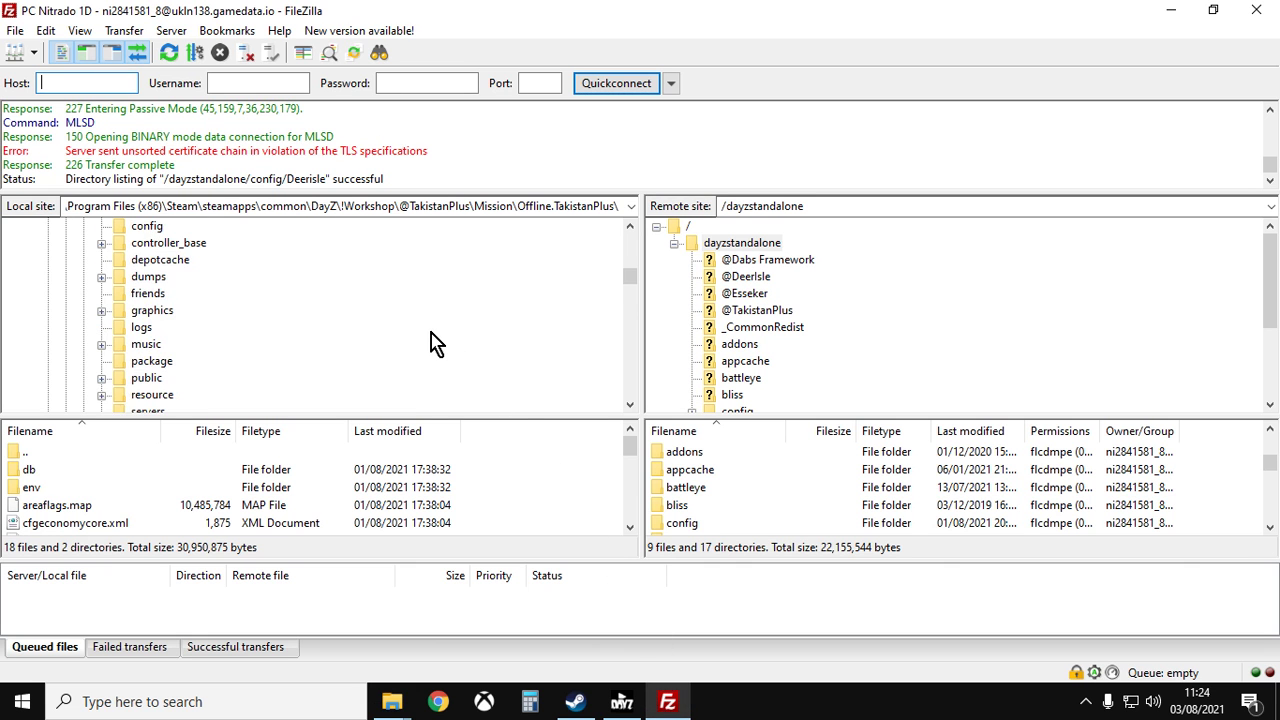
{"action": "scroll", "coordinate": [437, 340], "scroll_direction": "up", "scroll_amount": 4}
{"action": "scroll", "coordinate": [437, 340], "scroll_direction": "down", "scroll_amount": 2}
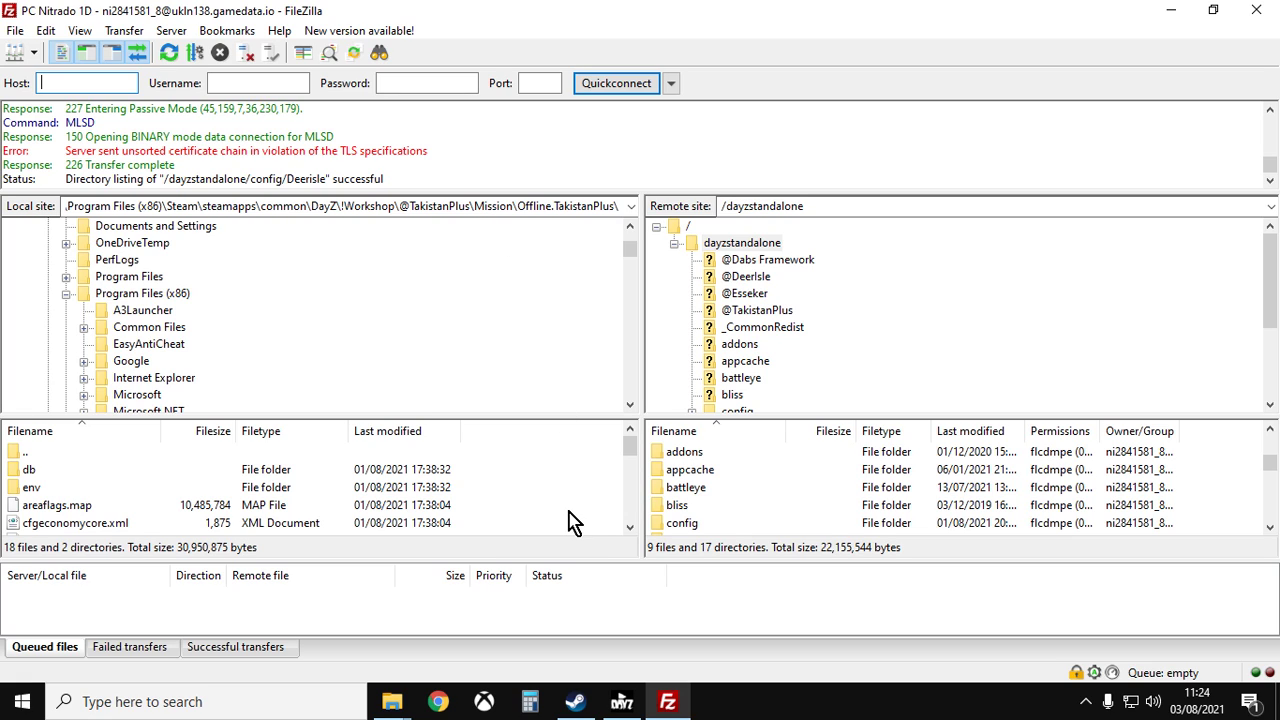
{"action": "left_click", "coordinate": [624, 705]}
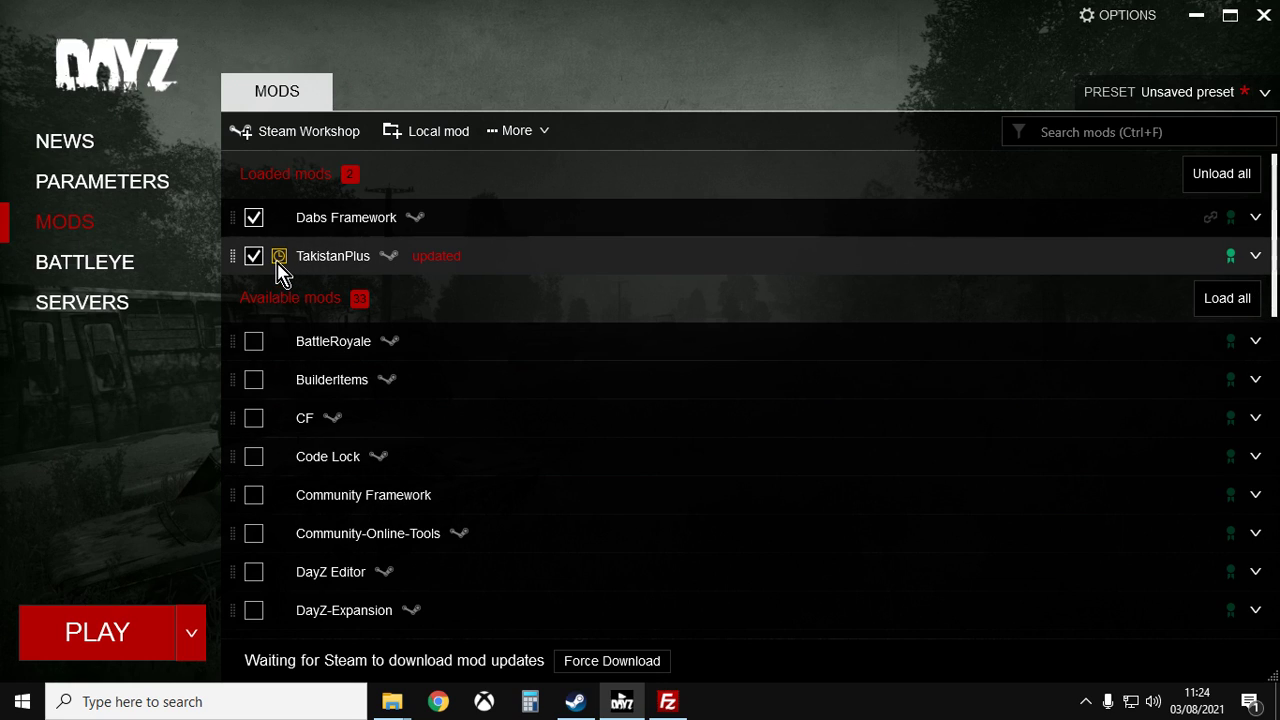
Open TakistanPlus's folder in File Explorer from the launcher, accepting the cache warning.
{"action": "left_click", "coordinate": [1256, 258]}
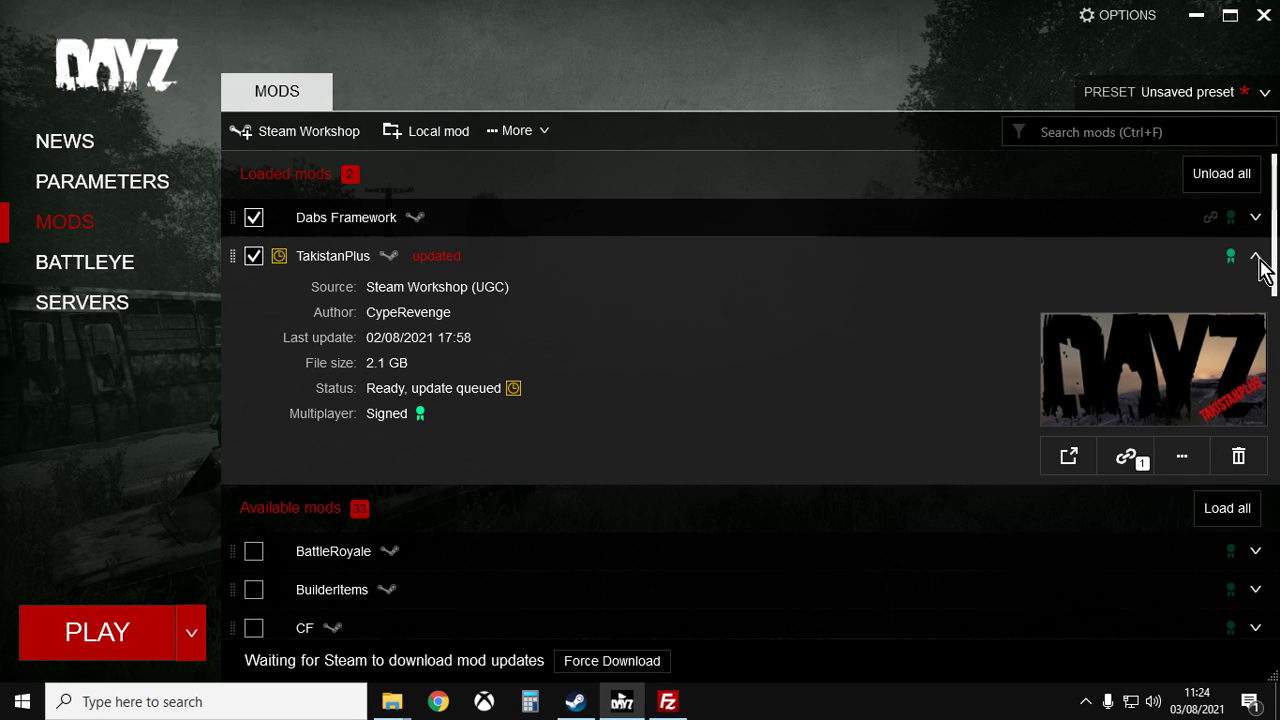
{"action": "left_click", "coordinate": [1190, 462]}
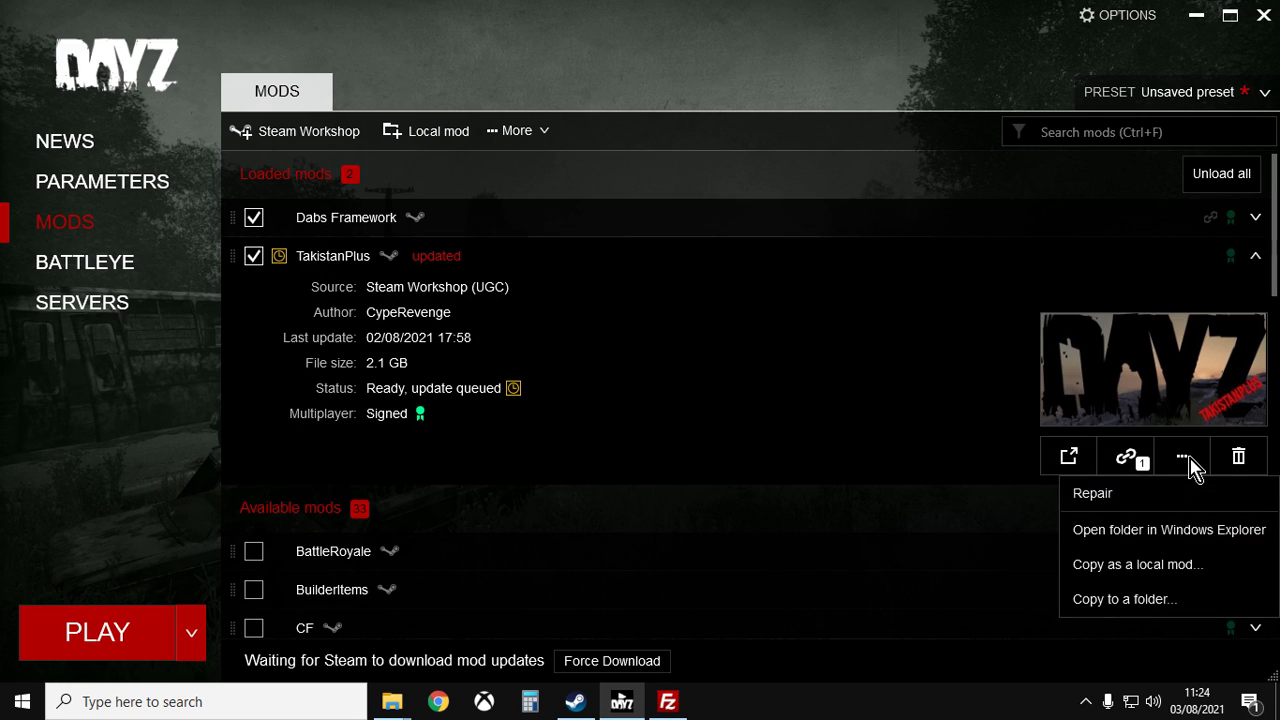
{"action": "left_click", "coordinate": [1168, 531]}
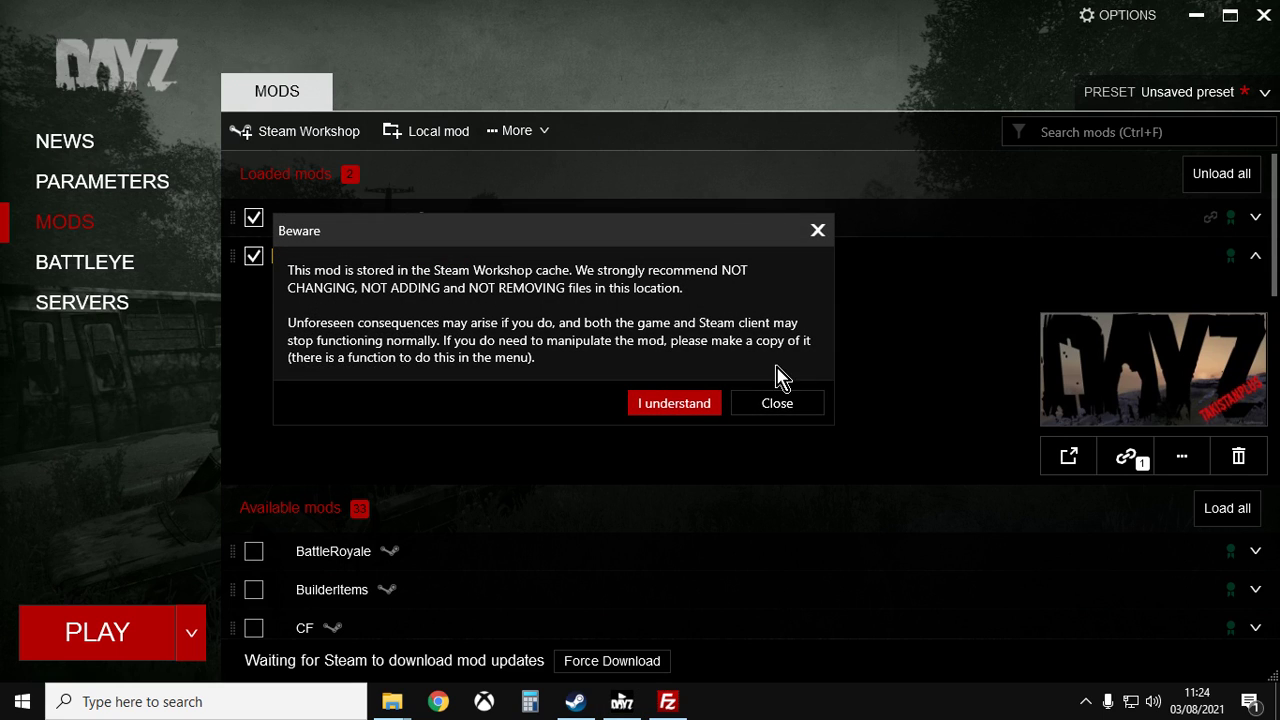
{"action": "left_click", "coordinate": [686, 408]}
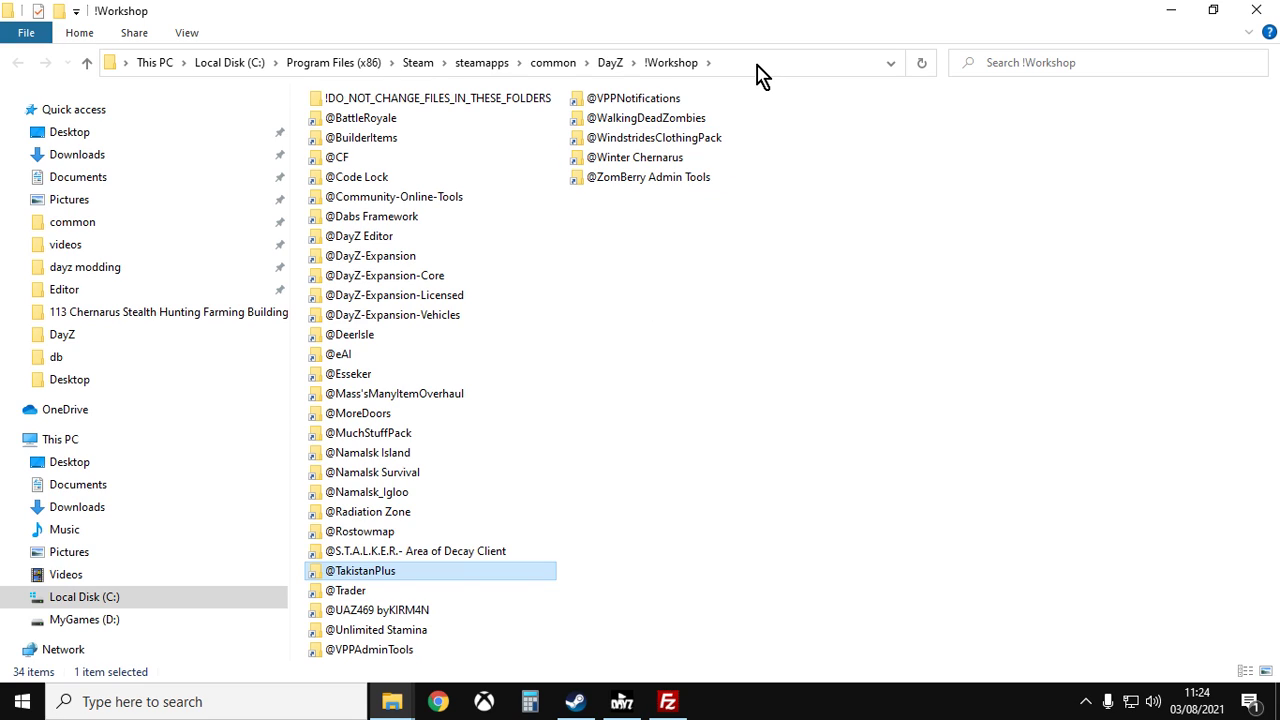
Copy the !Workshop folder path from the address bar and return to FileZilla.
{"action": "left_click", "coordinate": [762, 66]}
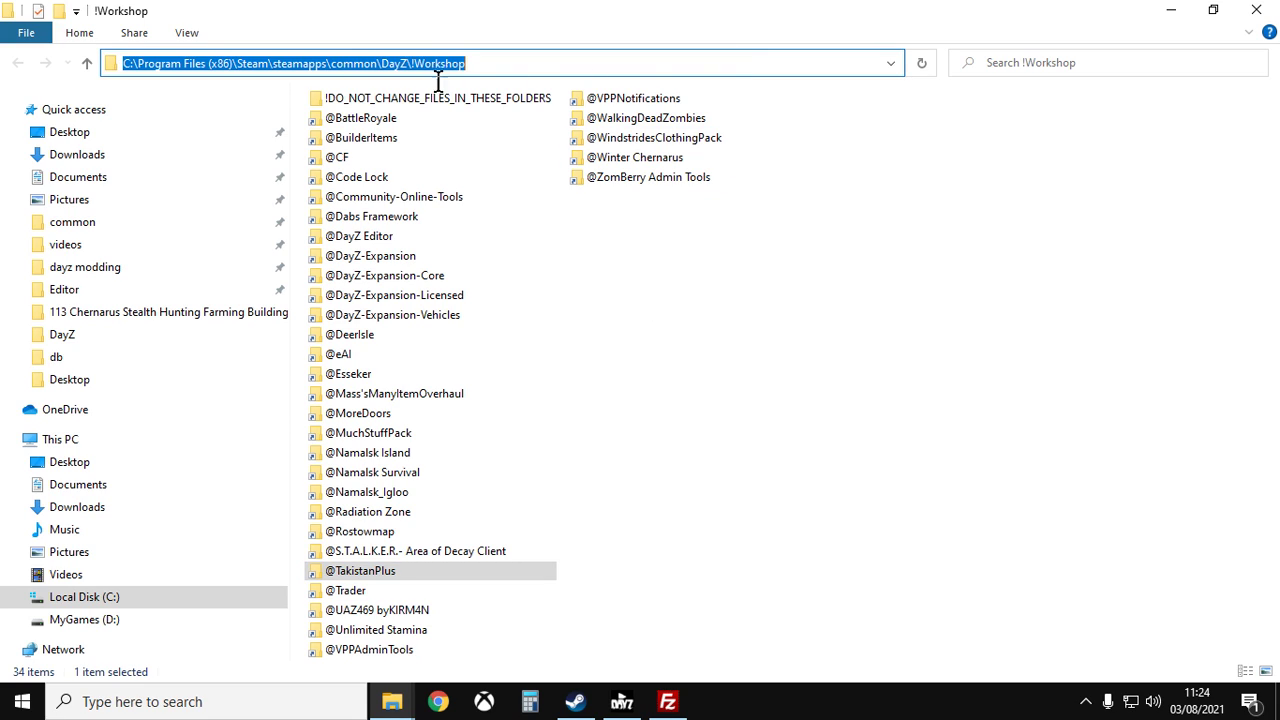
{"action": "right_click", "coordinate": [417, 76]}
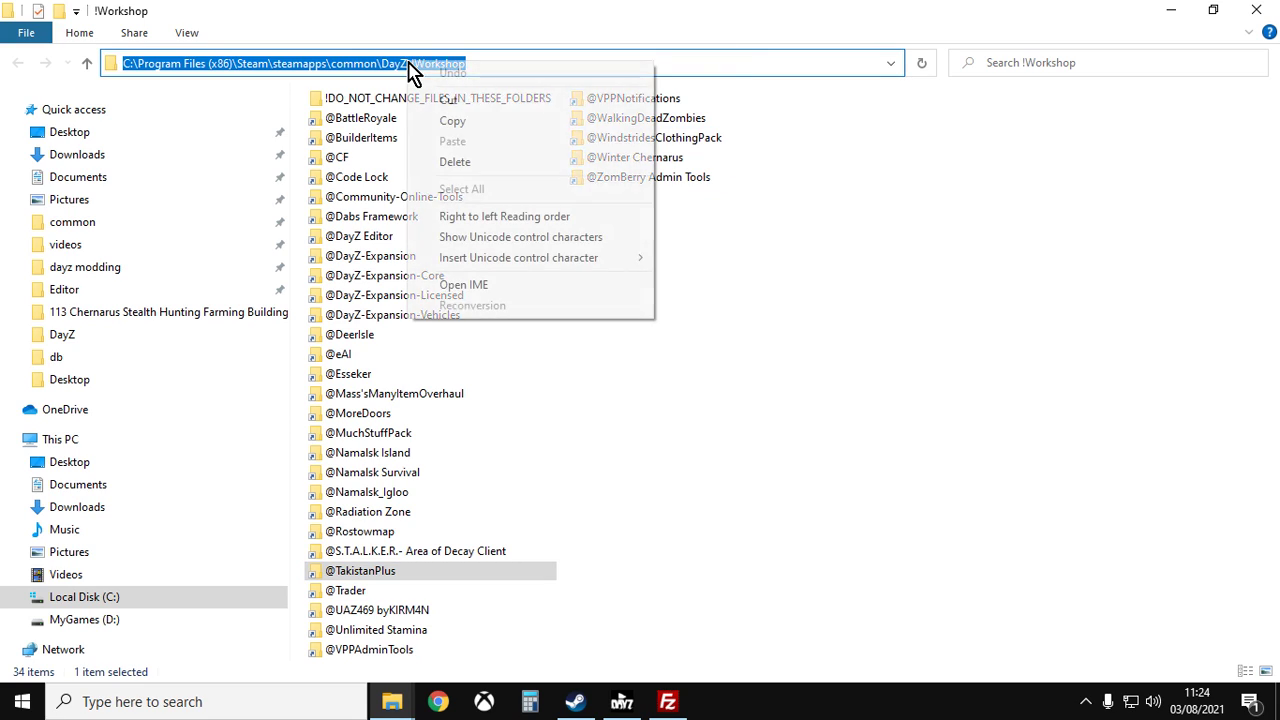
{"action": "left_click", "coordinate": [478, 122]}
{"action": "left_click", "coordinate": [667, 701]}
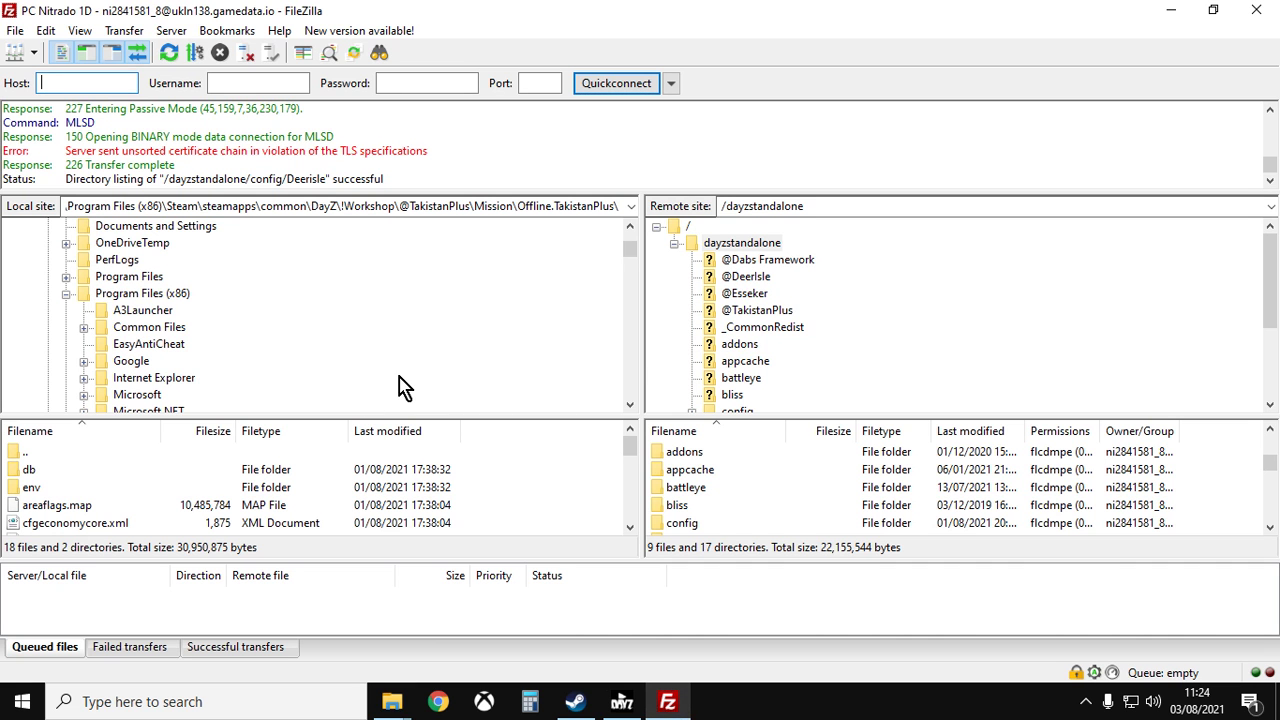
Paste the !Workshop path into FileZilla's local site box and go there.
{"action": "left_click", "coordinate": [473, 206]}
{"action": "right_click", "coordinate": [463, 205]}
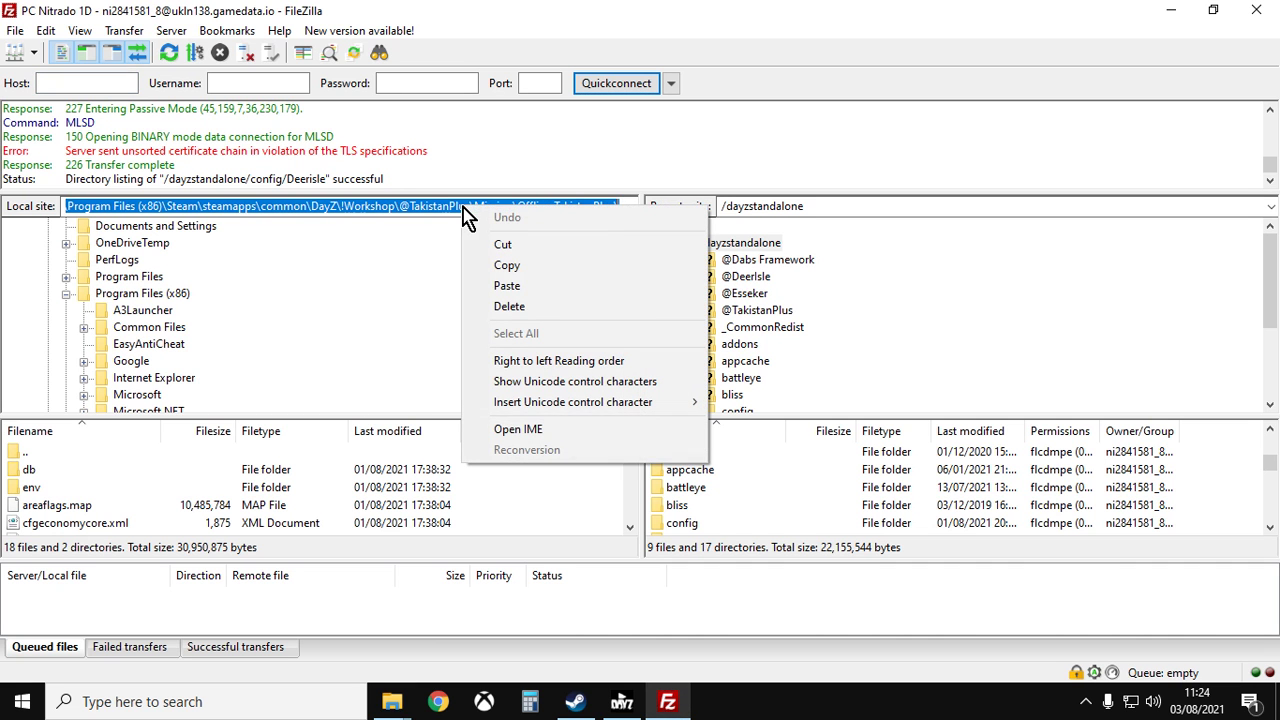
{"action": "left_click", "coordinate": [508, 286]}
{"action": "key", "text": "Return"}
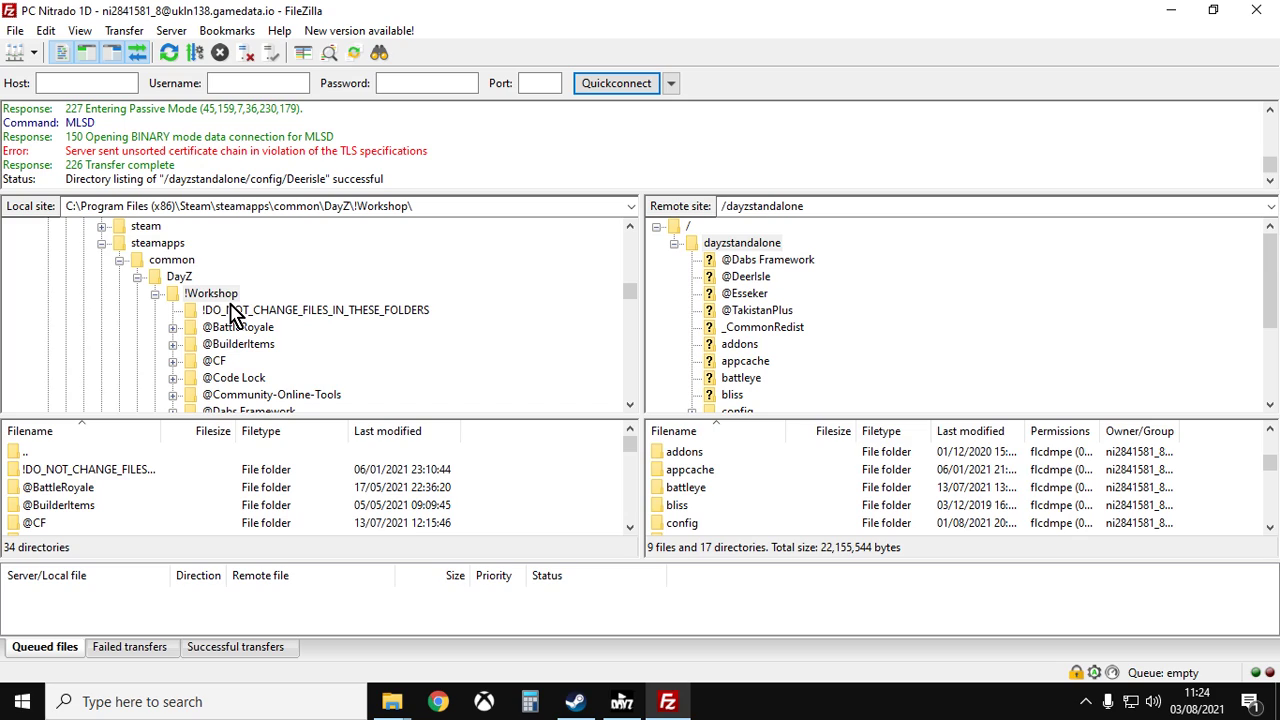
{"action": "scroll", "coordinate": [232, 313], "scroll_direction": "down", "scroll_amount": 1}
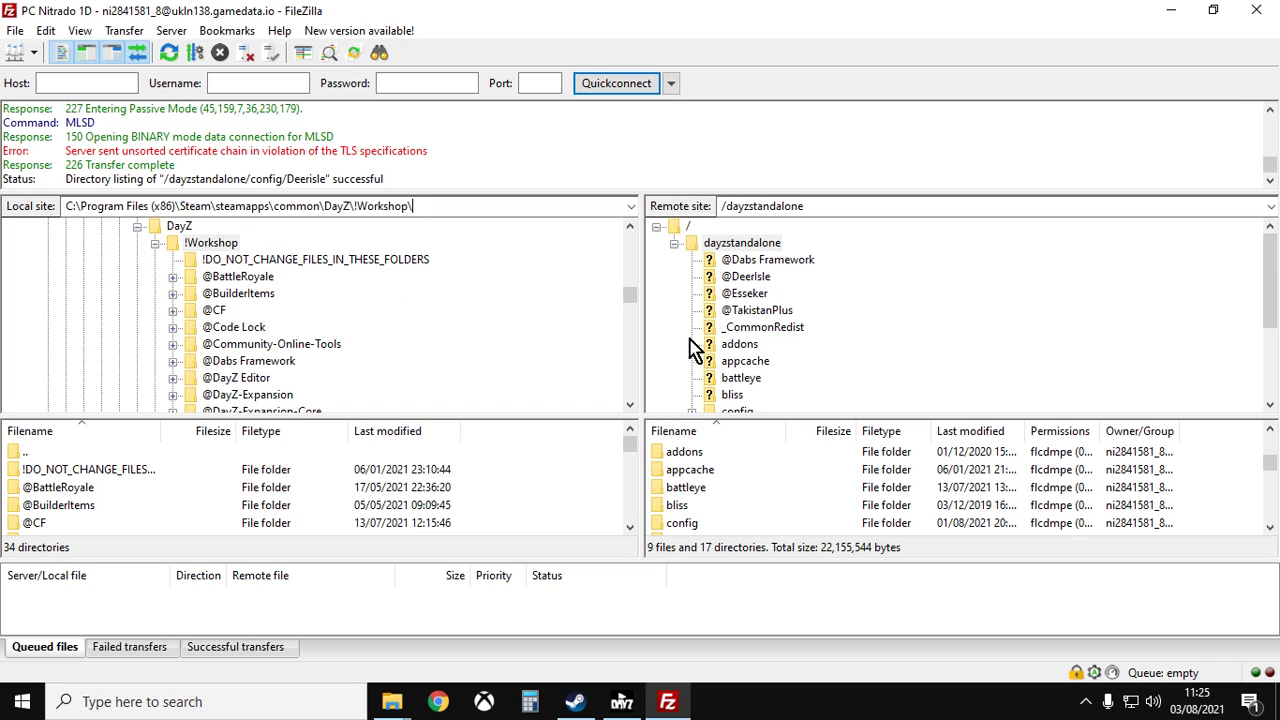
{"action": "scroll", "coordinate": [794, 338], "scroll_direction": "down", "scroll_amount": 3}
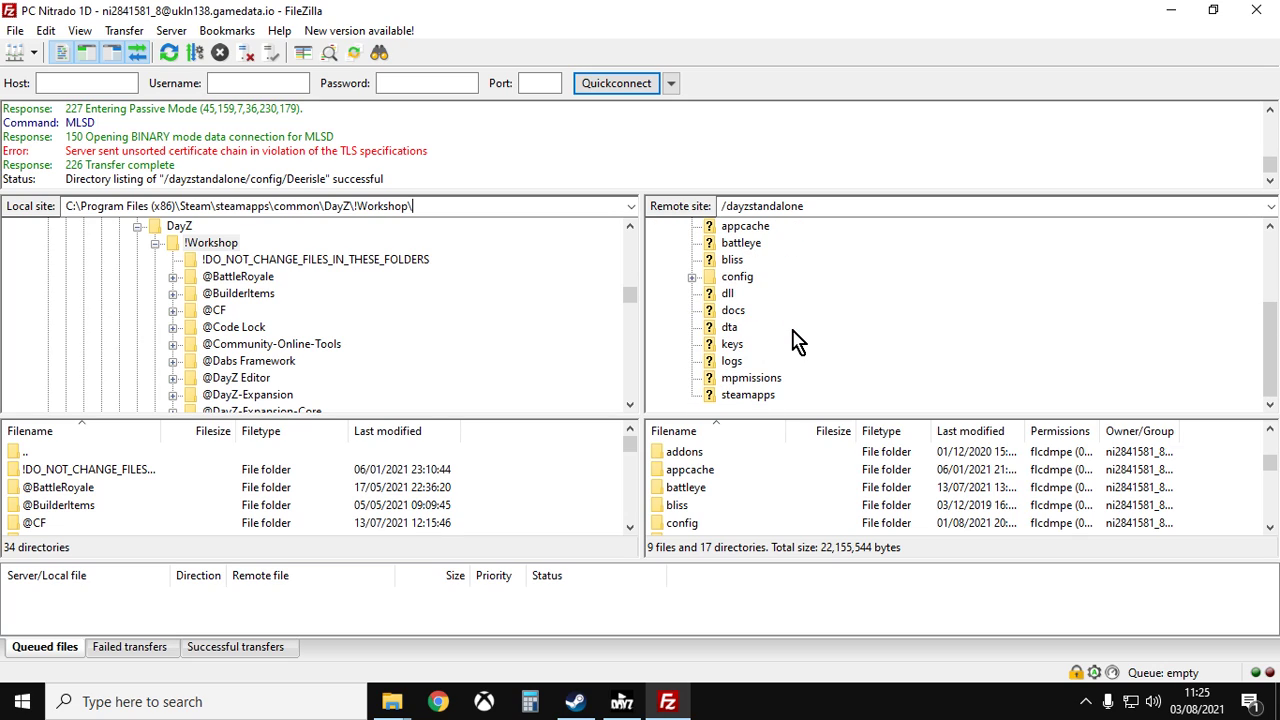
Browse the remote mpmissions folder and inspect Offline.TakistanPlus inside it.
{"action": "left_click", "coordinate": [730, 380]}
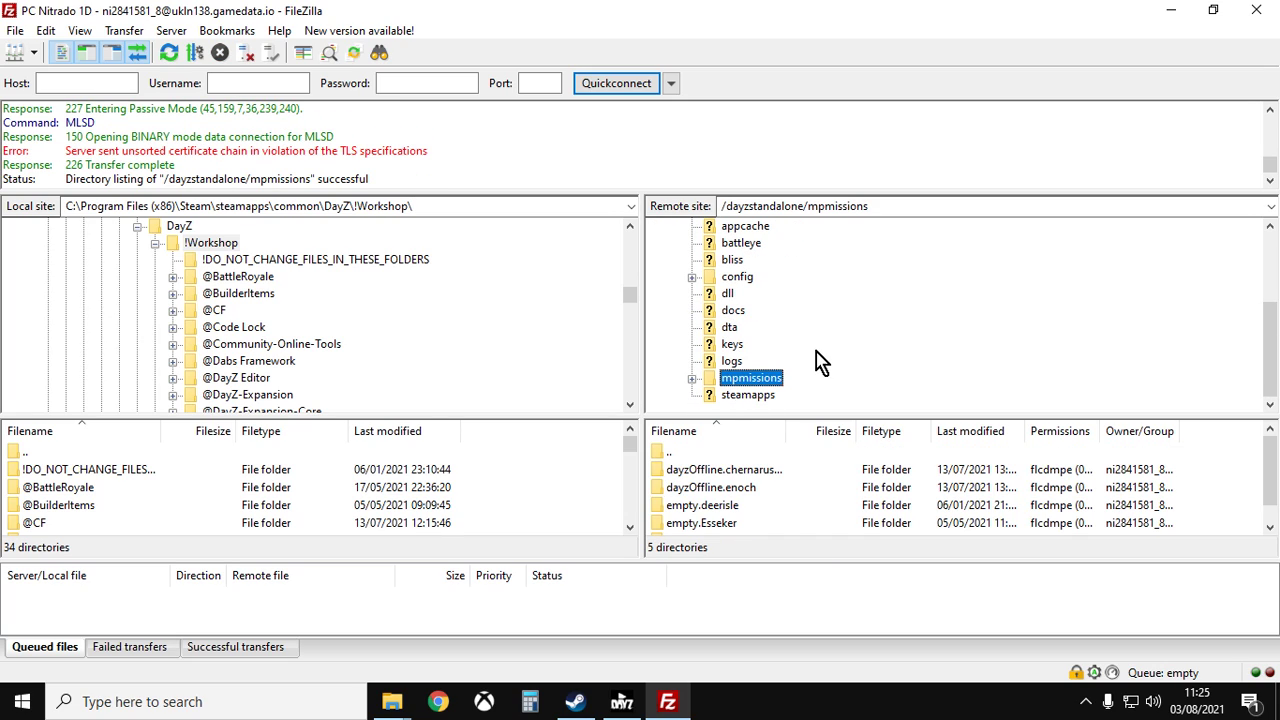
{"action": "left_click", "coordinate": [691, 378]}
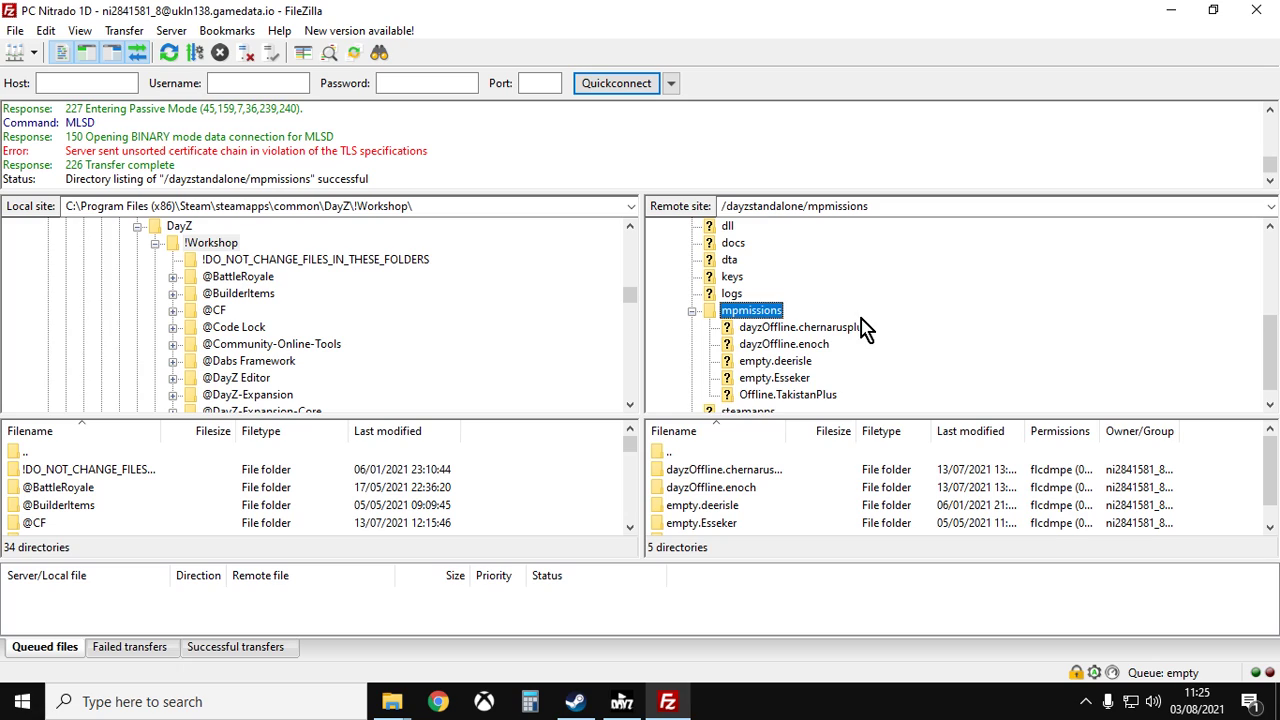
{"action": "scroll", "coordinate": [830, 338], "scroll_direction": "down", "scroll_amount": 1}
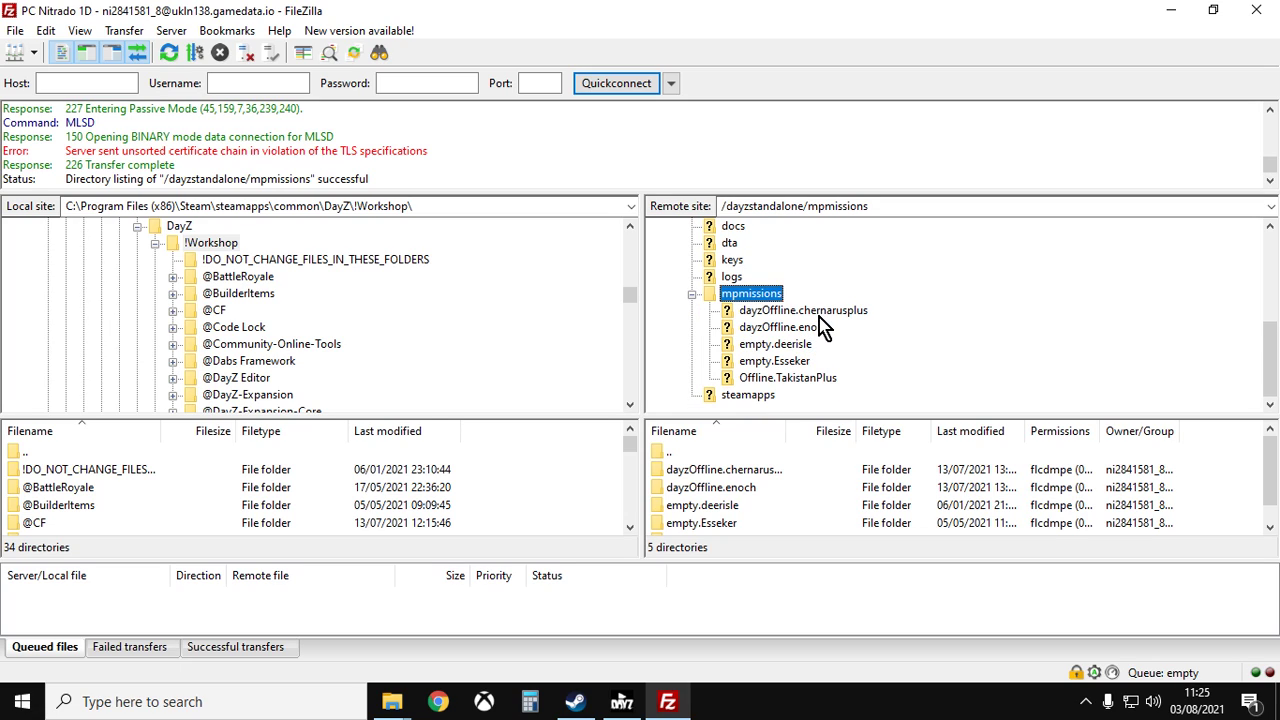
{"action": "left_click", "coordinate": [787, 378]}
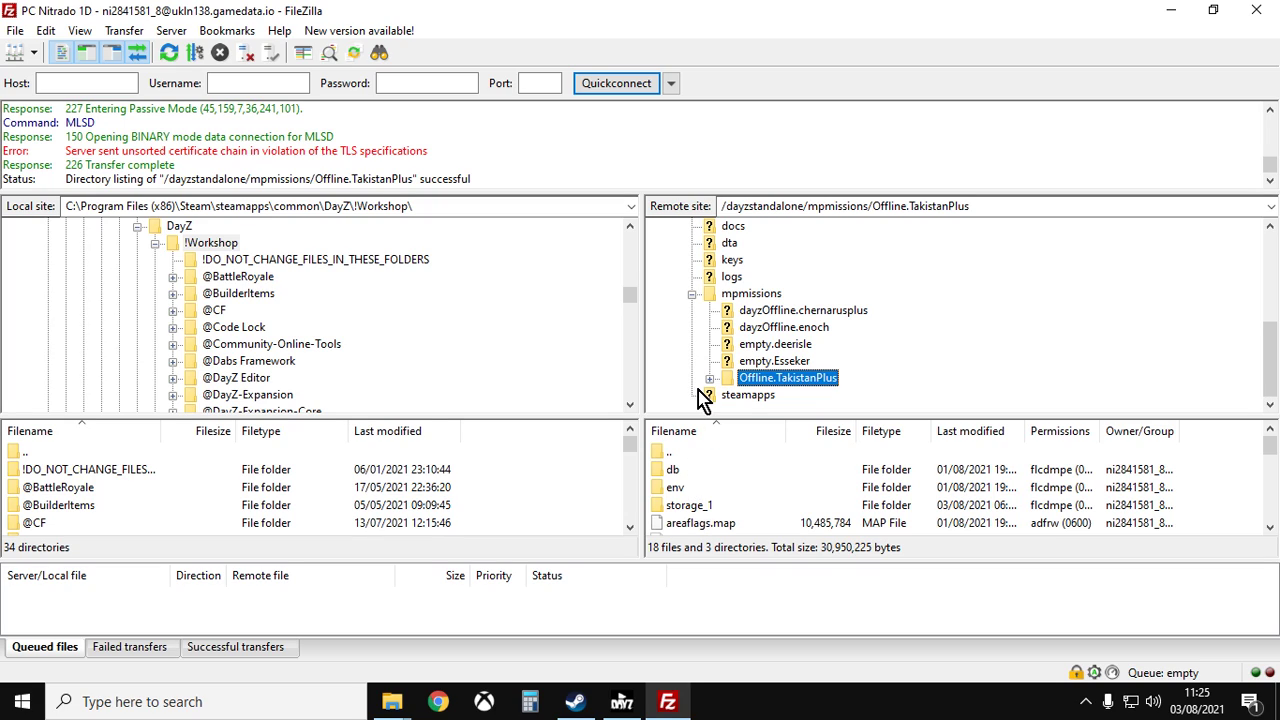
{"action": "left_click", "coordinate": [692, 295]}
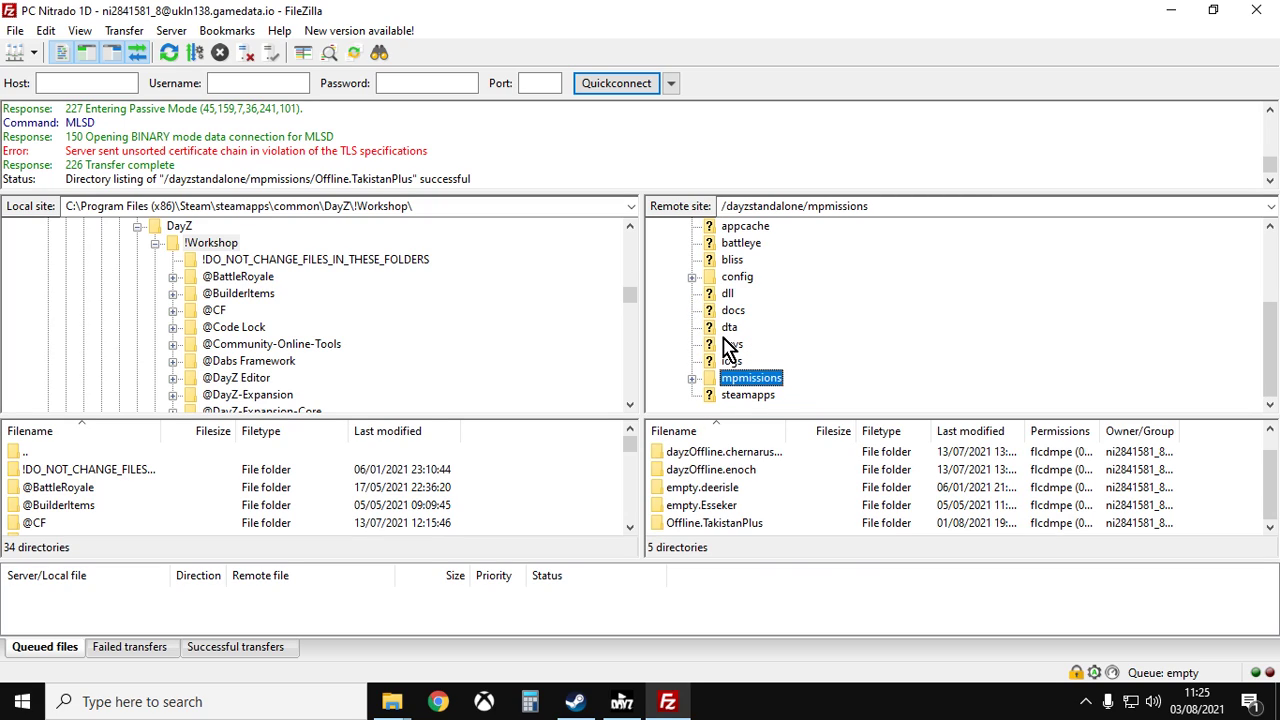
{"action": "scroll", "coordinate": [530, 322], "scroll_direction": "up", "scroll_amount": 1}
{"action": "scroll", "coordinate": [886, 349], "scroll_direction": "up", "scroll_amount": 3}
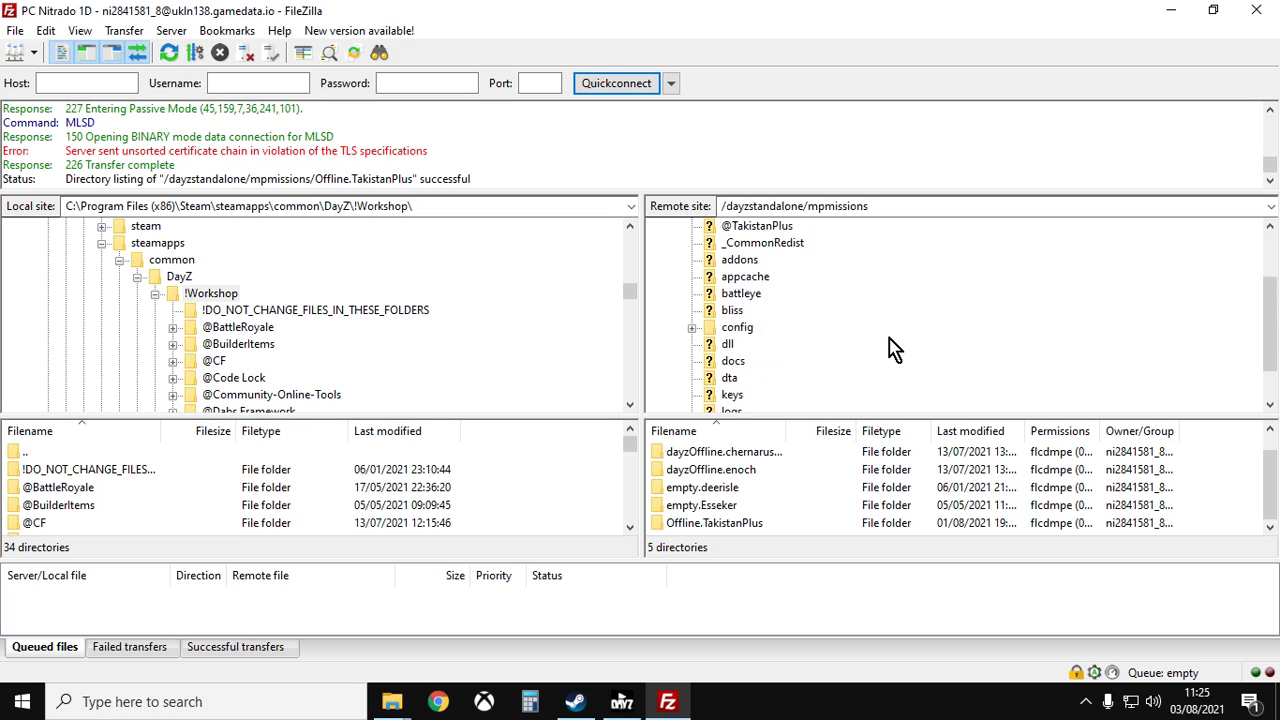
{"action": "left_click", "coordinate": [749, 246]}
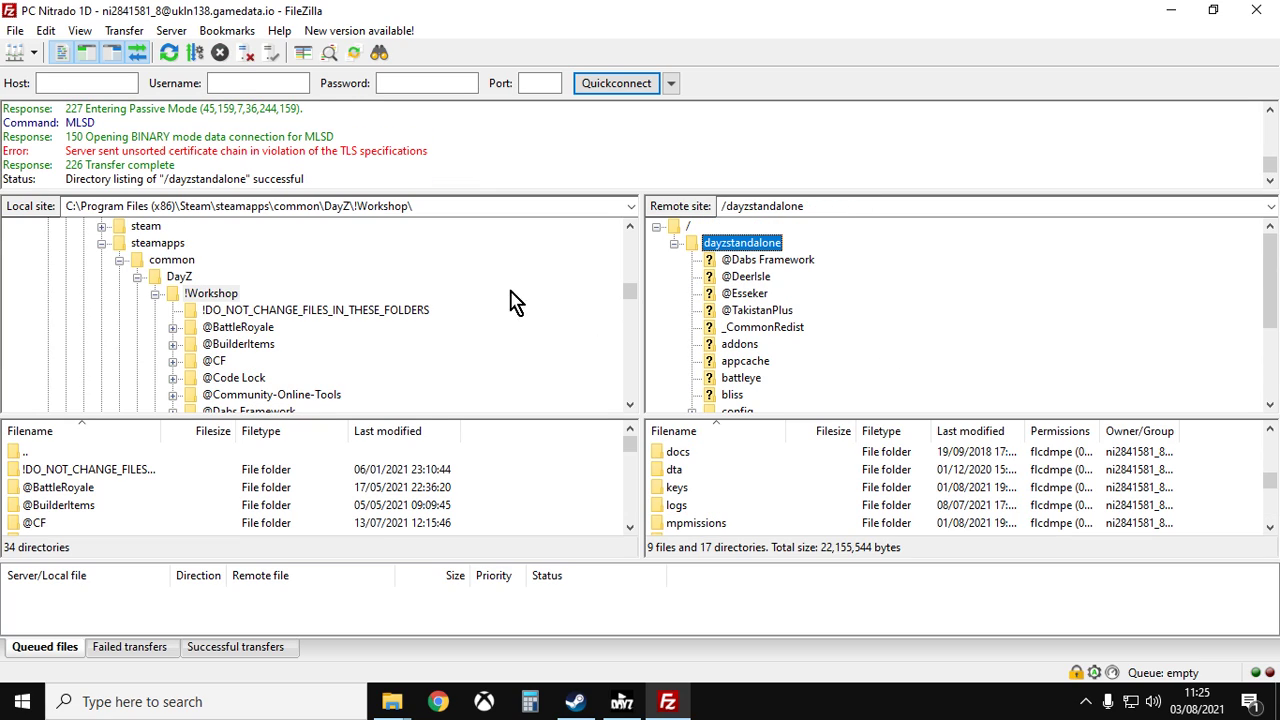
{"action": "left_click", "coordinate": [209, 295]}
{"action": "scroll", "coordinate": [443, 329], "scroll_direction": "down", "scroll_amount": 1}
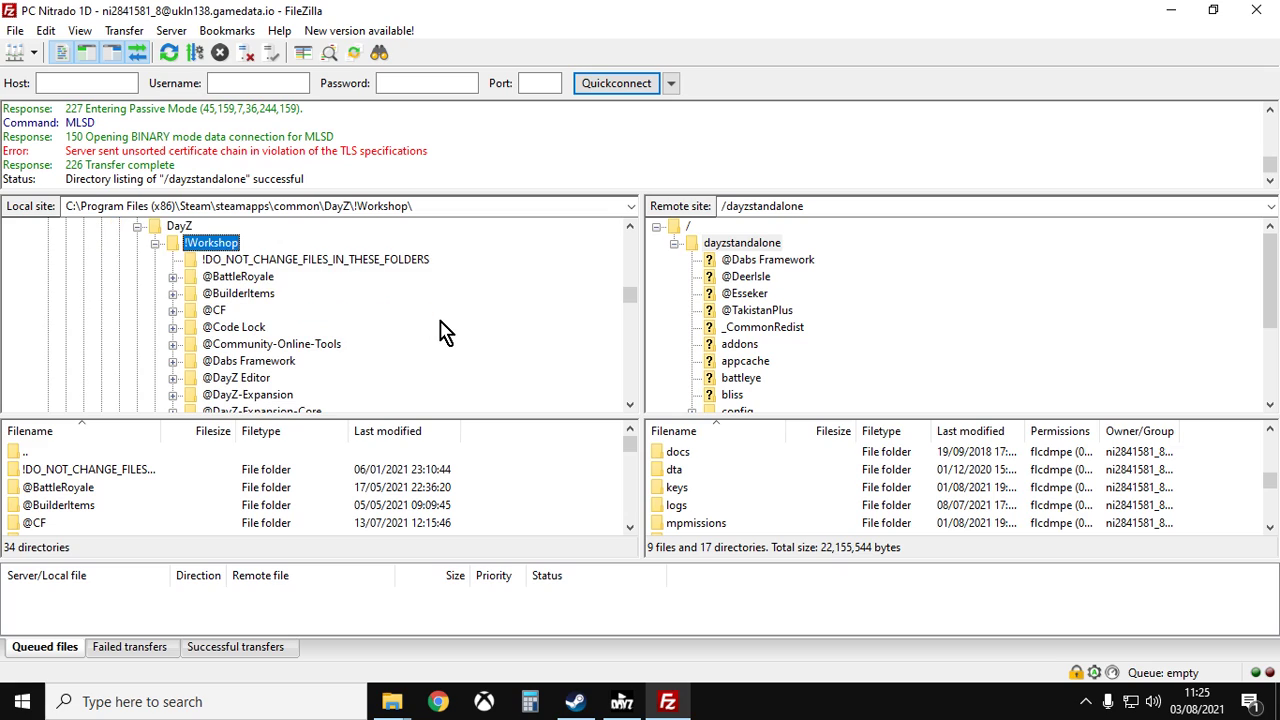
{"action": "scroll", "coordinate": [443, 333], "scroll_direction": "down", "scroll_amount": 9}
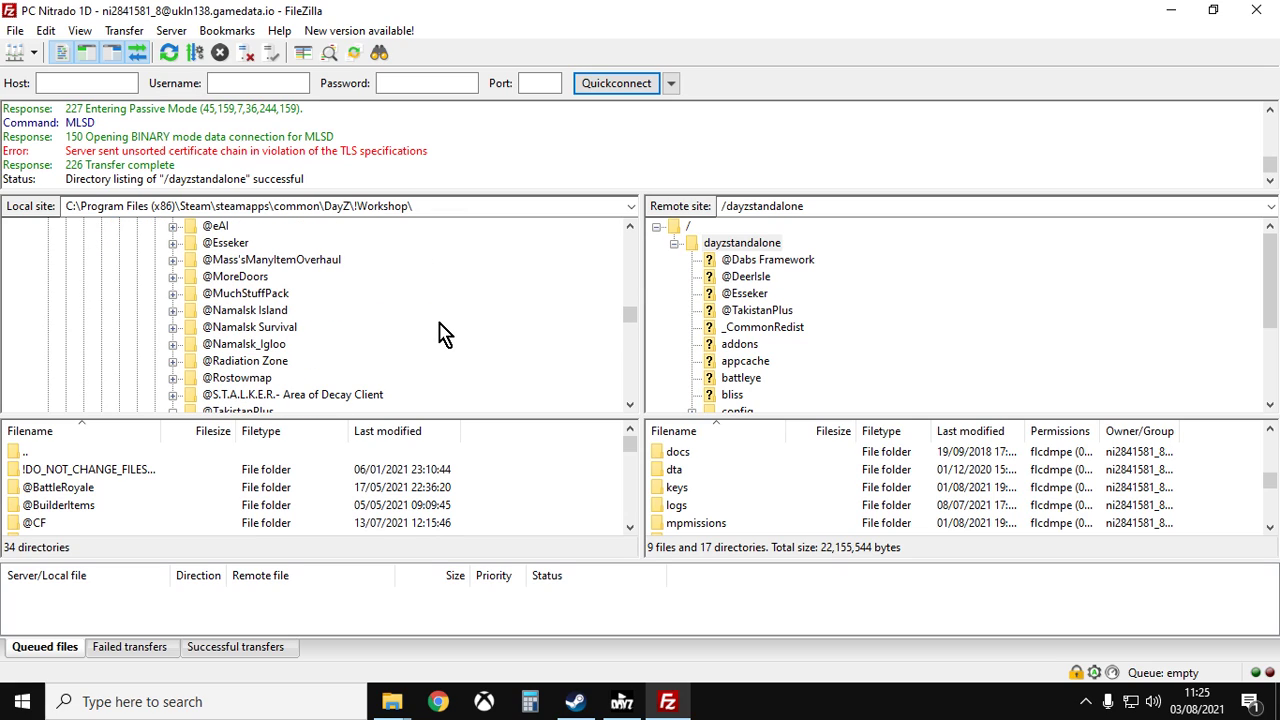
{"action": "left_click", "coordinate": [252, 364]}
{"action": "right_click", "coordinate": [254, 366]}
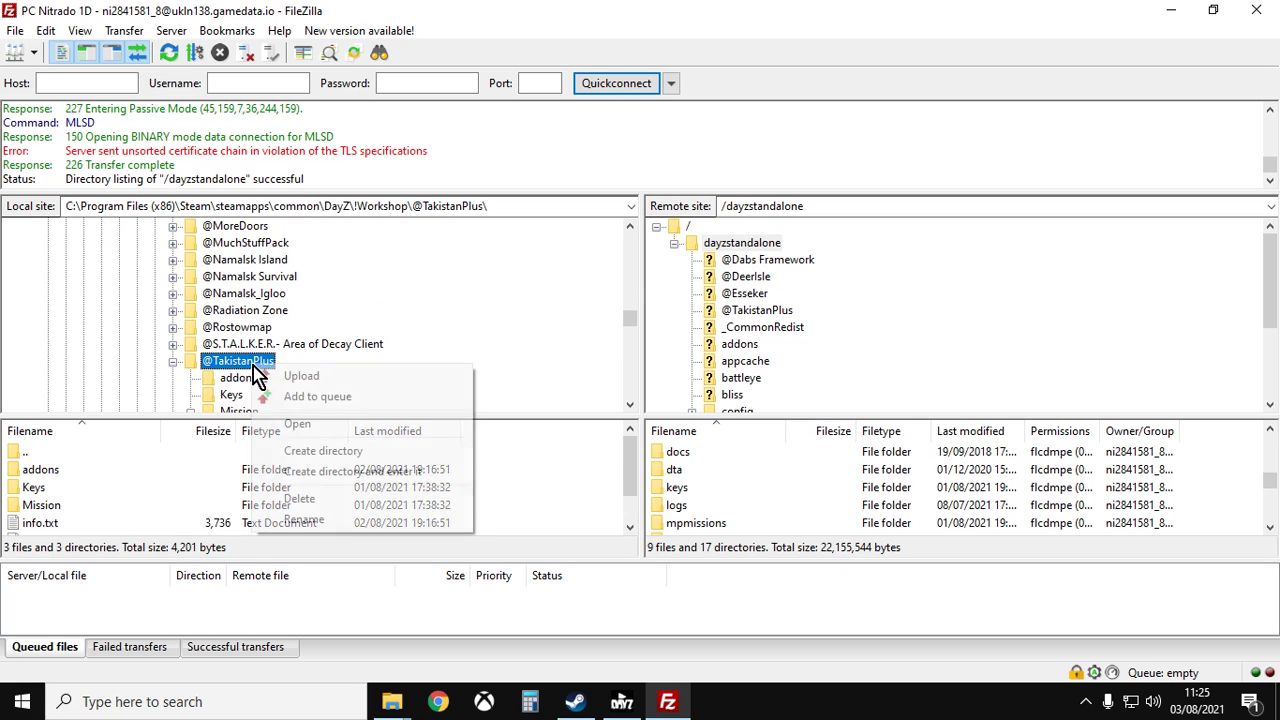
{"action": "left_click", "coordinate": [312, 377]}
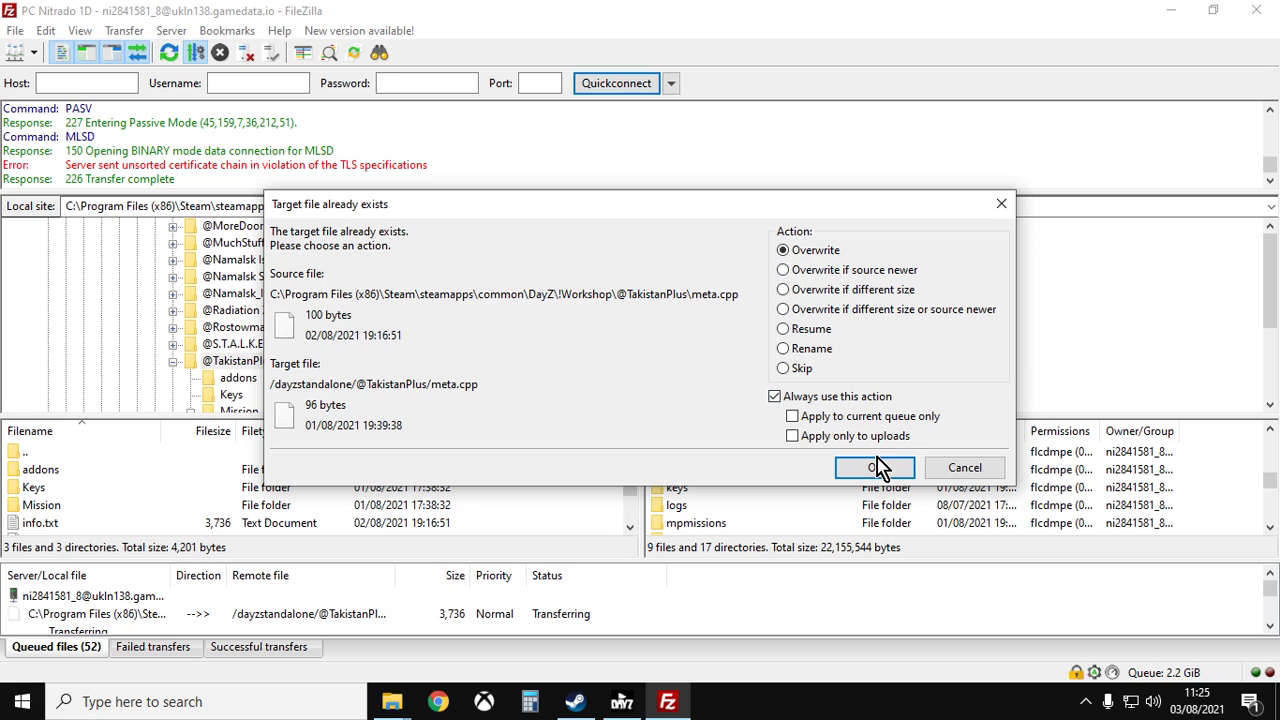
{"action": "left_click", "coordinate": [801, 417]}
{"action": "left_click", "coordinate": [877, 468]}
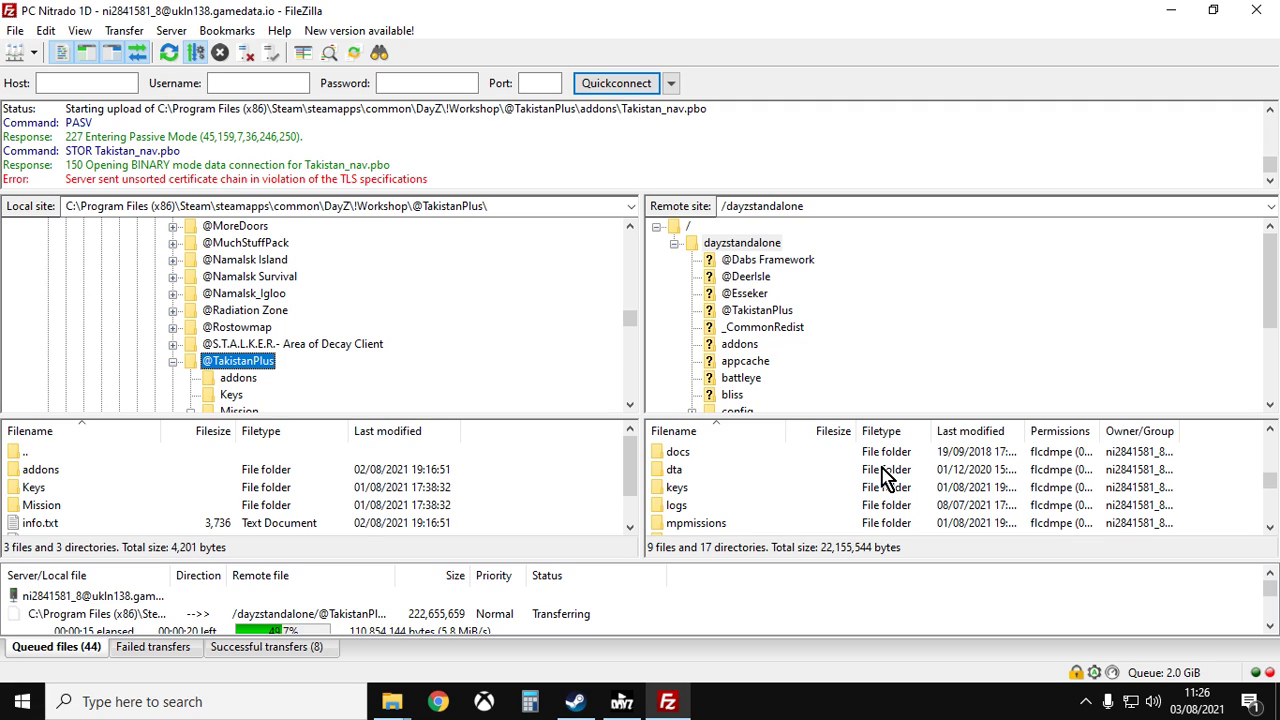
{"action": "left_click", "coordinate": [390, 712]}
{"action": "left_click", "coordinate": [390, 643]}
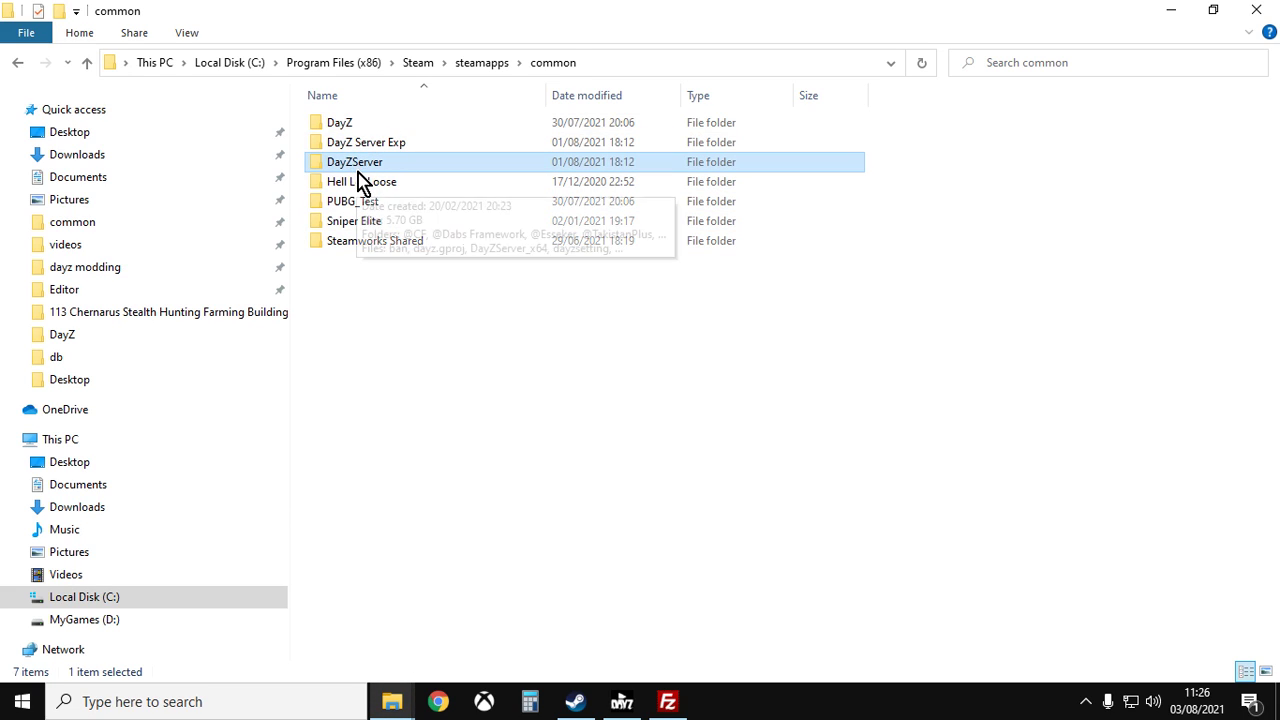
{"action": "left_click", "coordinate": [345, 127]}
{"action": "left_click", "coordinate": [345, 128]}
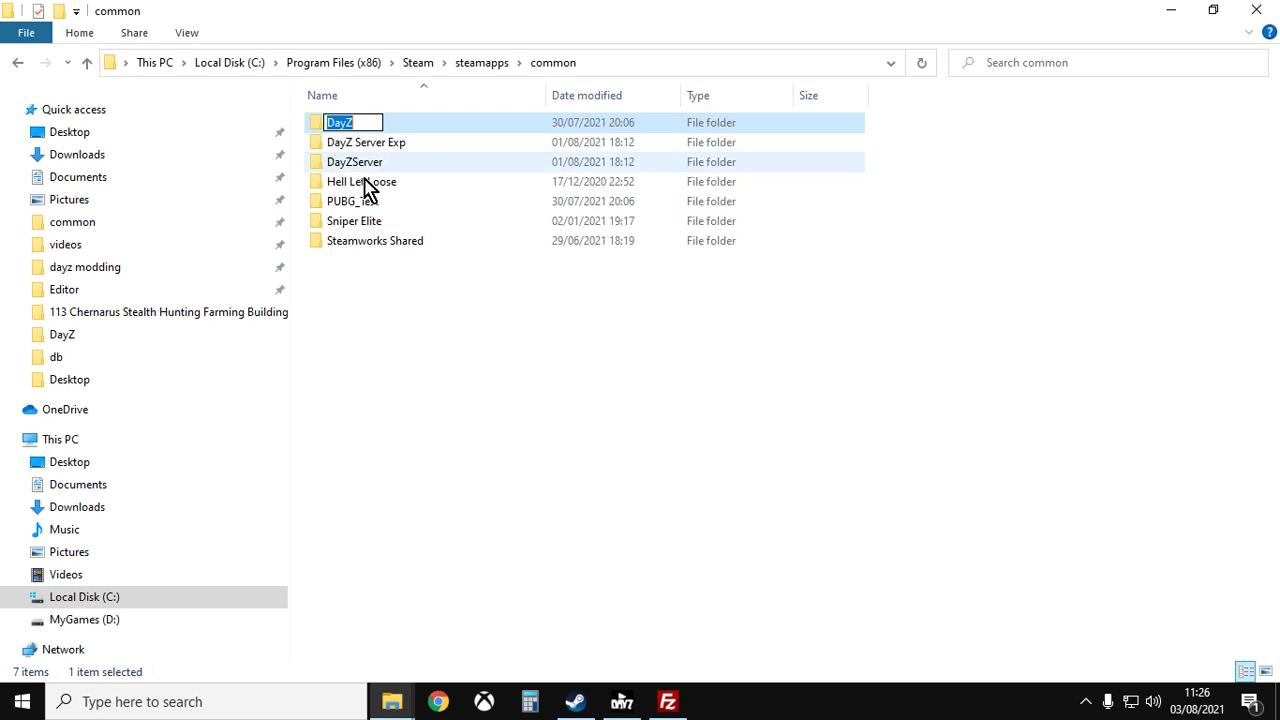
{"action": "left_click", "coordinate": [386, 306]}
{"action": "double_click", "coordinate": [338, 122]}
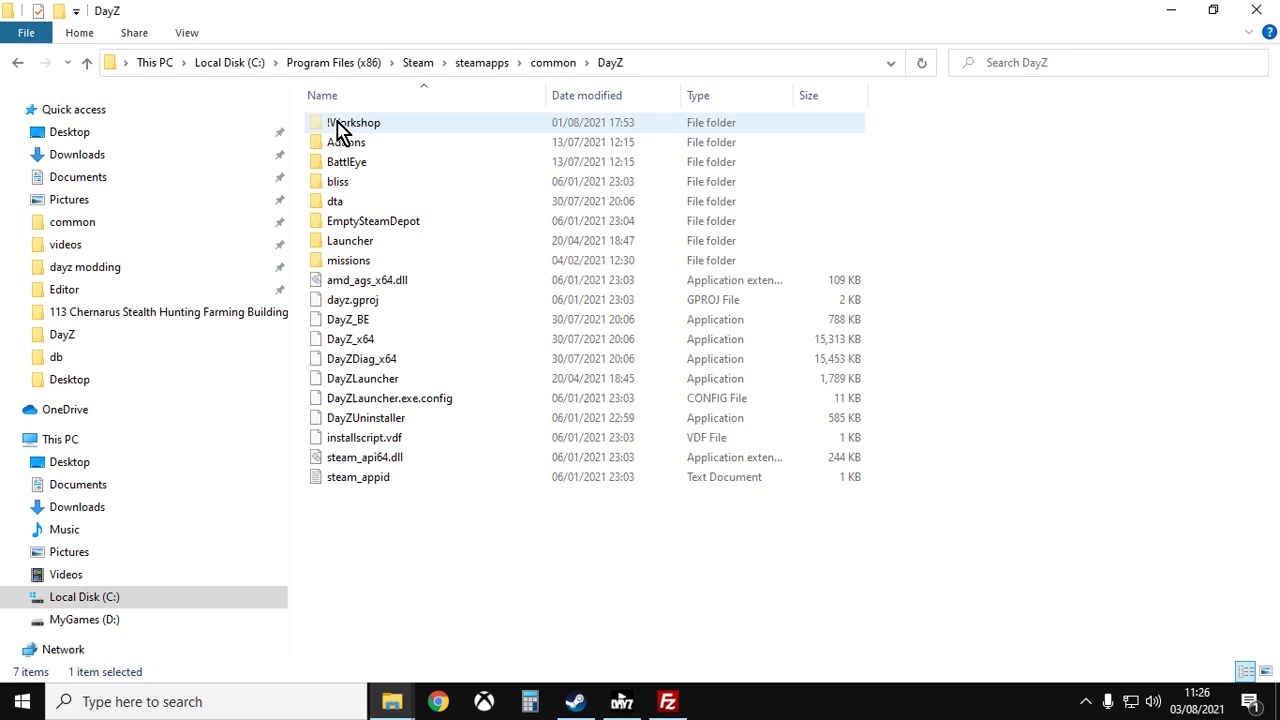
{"action": "double_click", "coordinate": [353, 125]}
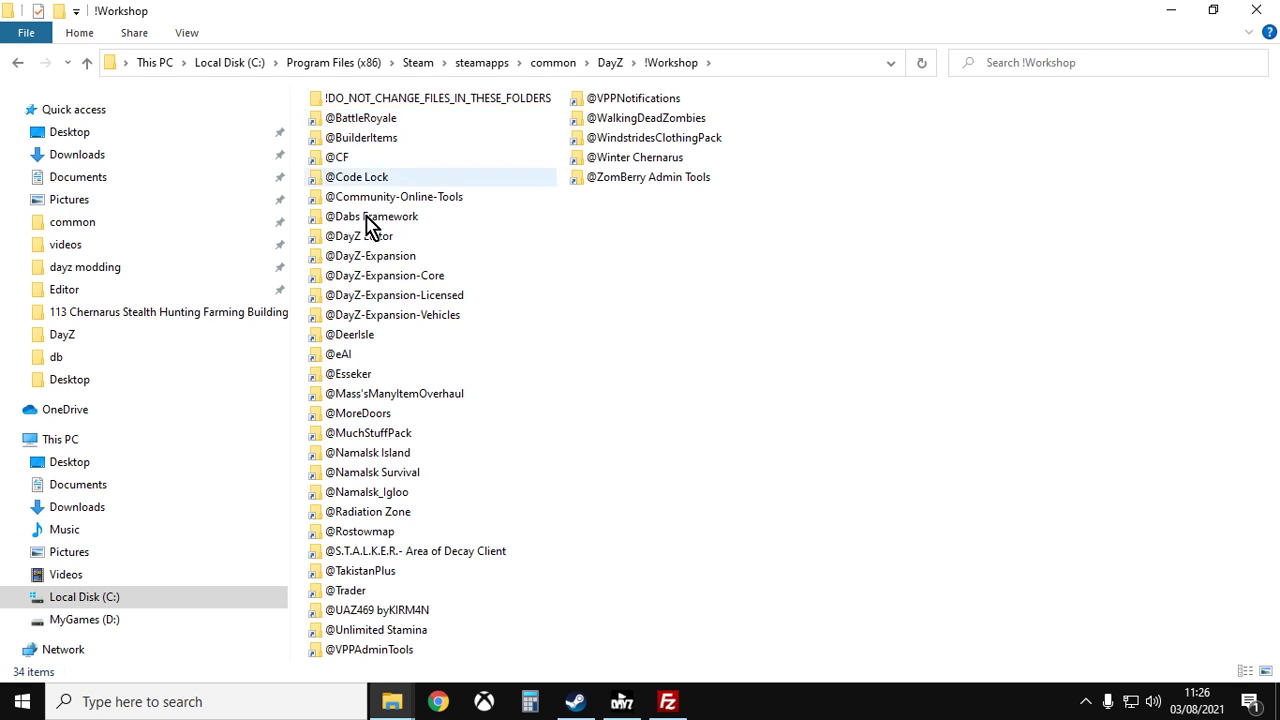
{"action": "left_click", "coordinate": [382, 553]}
{"action": "left_click", "coordinate": [381, 574]}
{"action": "right_click", "coordinate": [380, 575]}
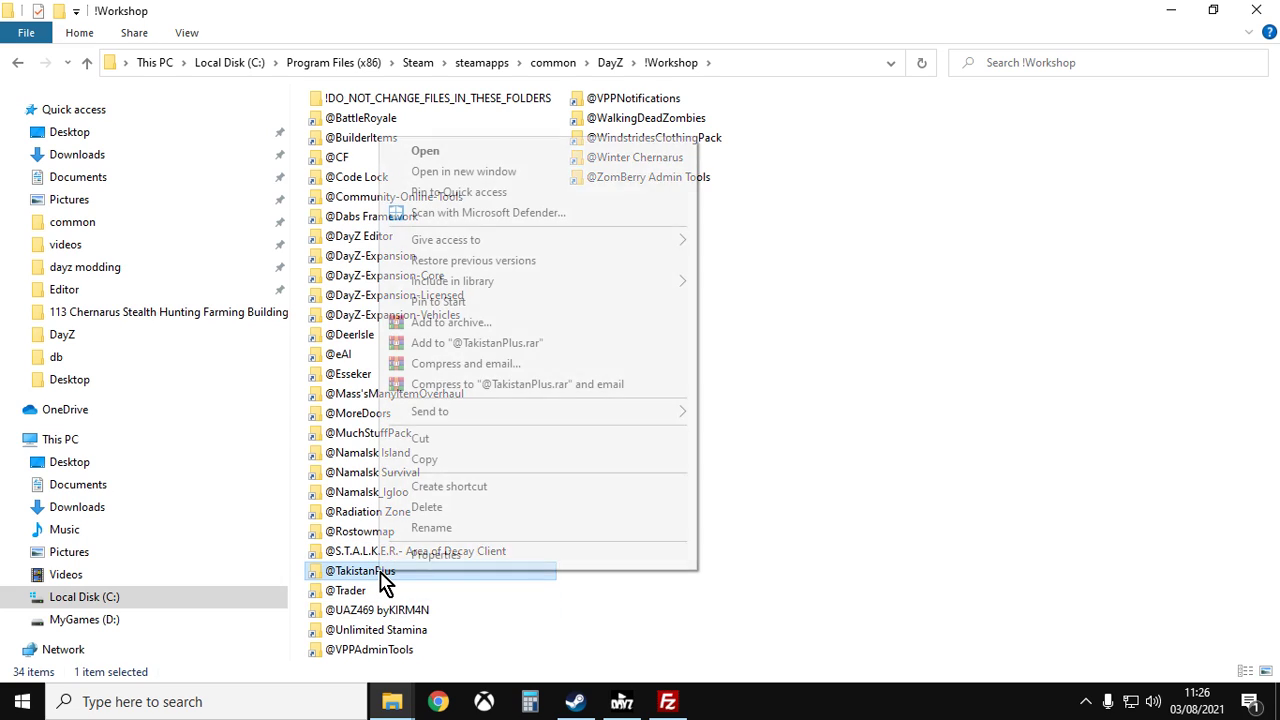
{"action": "left_click", "coordinate": [430, 460]}
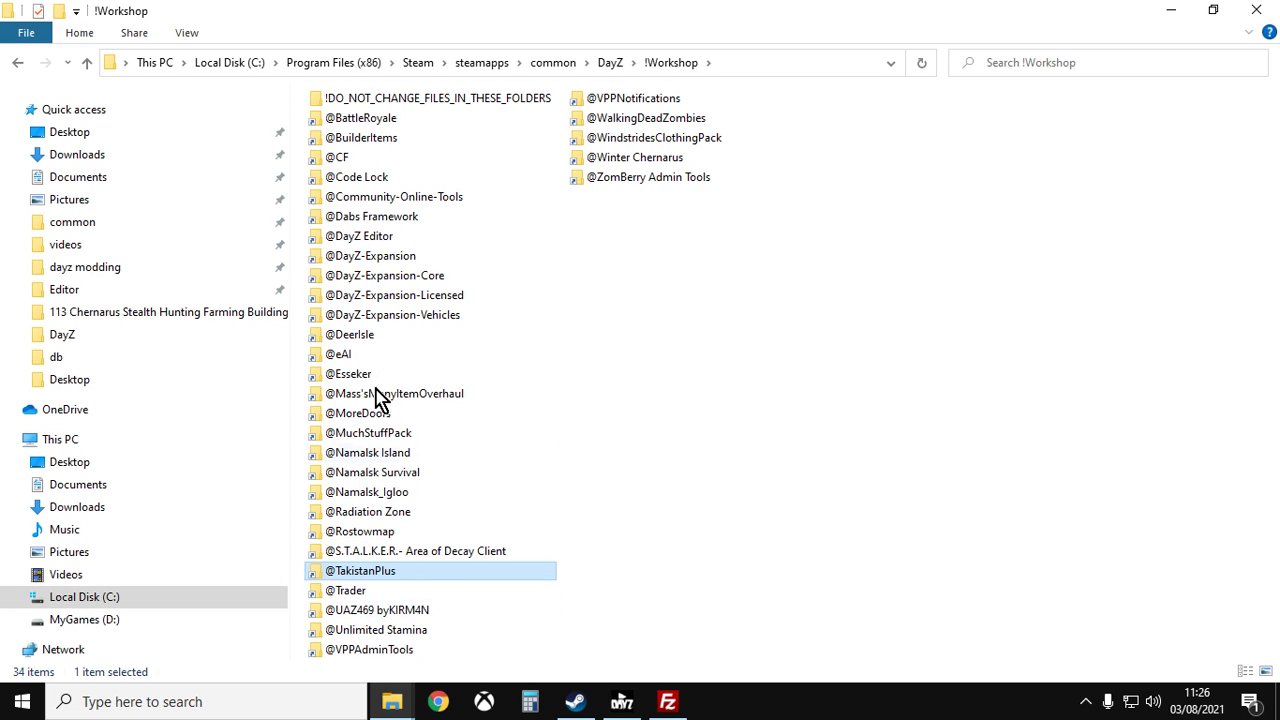
{"action": "left_click", "coordinate": [87, 63]}
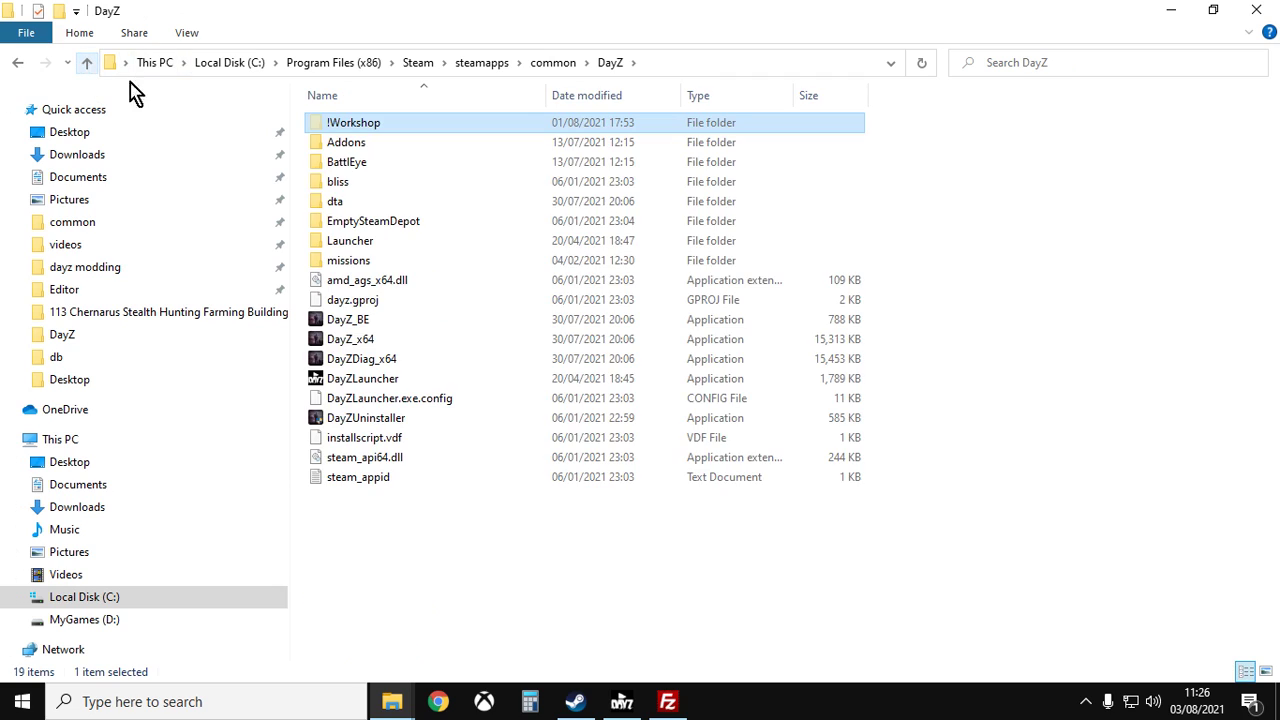
{"action": "left_click", "coordinate": [87, 63]}
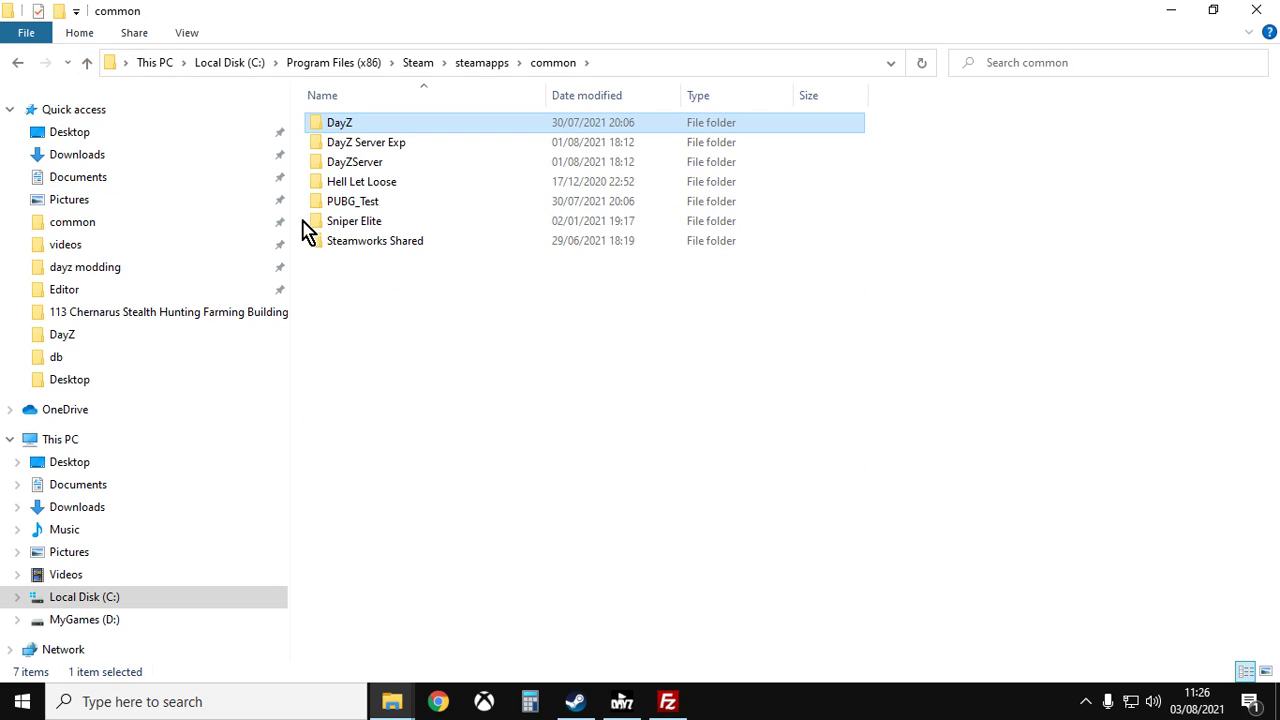
{"action": "double_click", "coordinate": [368, 175]}
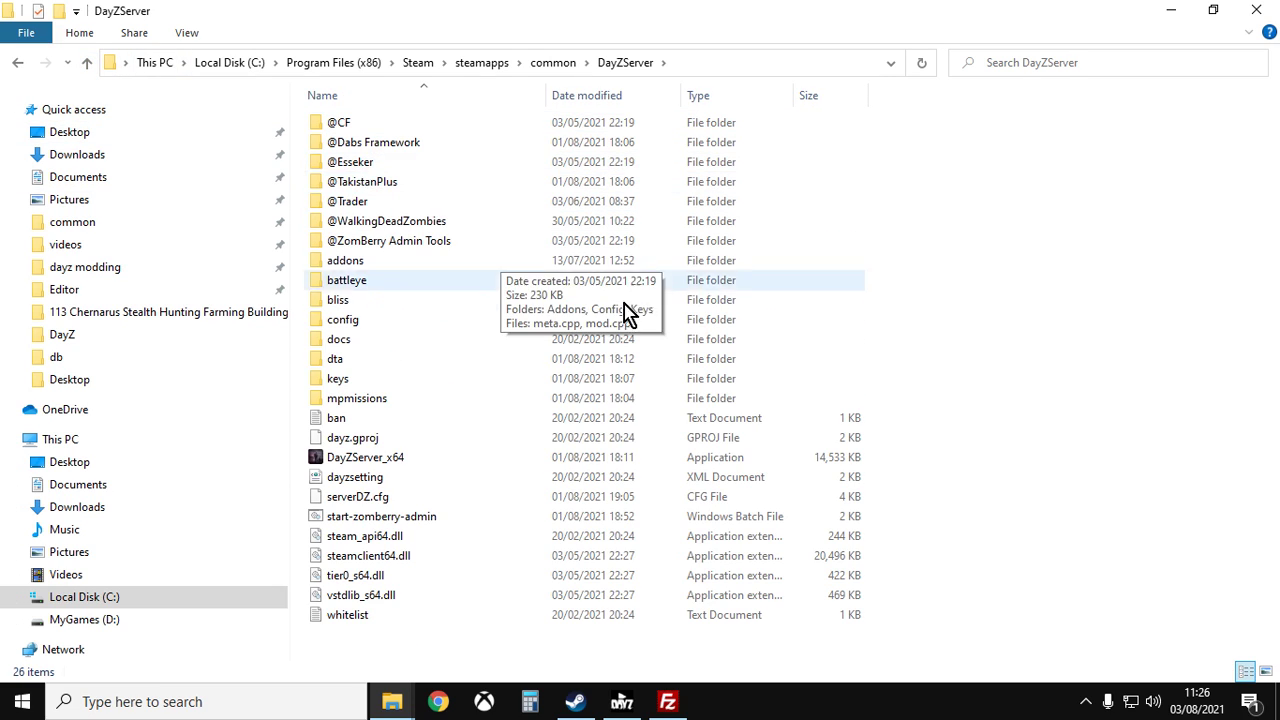
{"action": "right_click", "coordinate": [941, 227]}
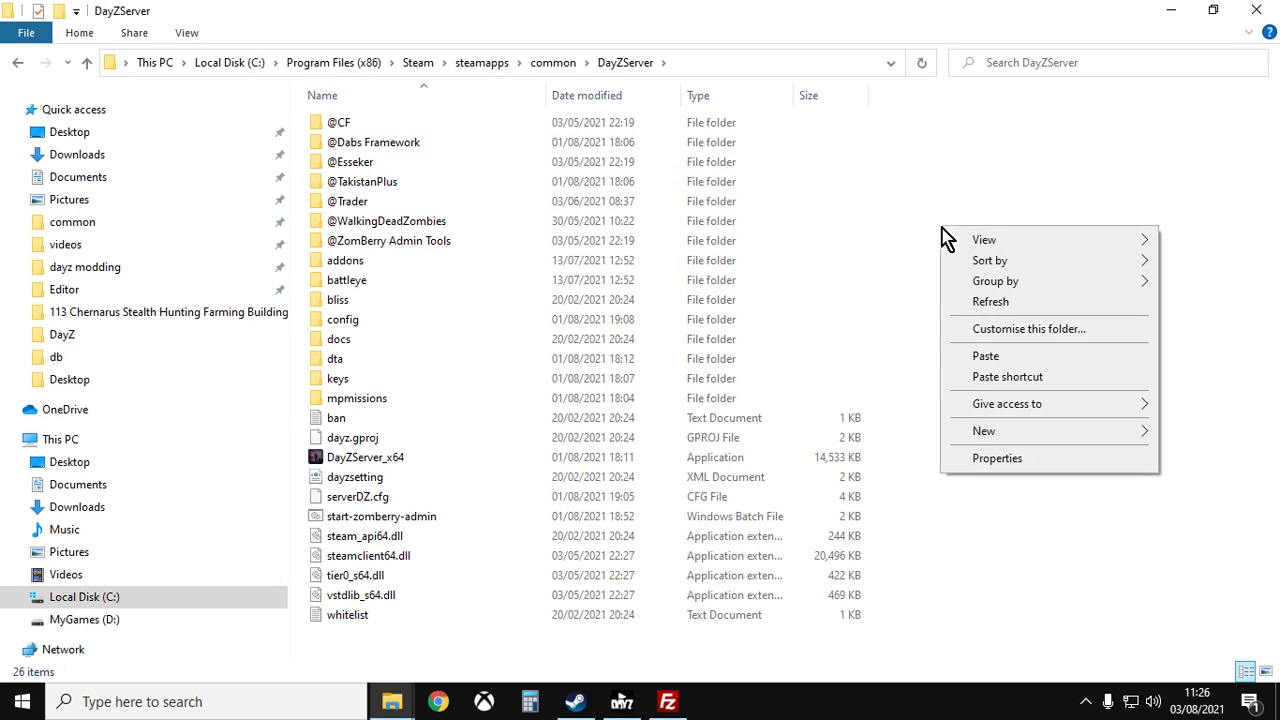
{"action": "left_click", "coordinate": [1004, 358]}
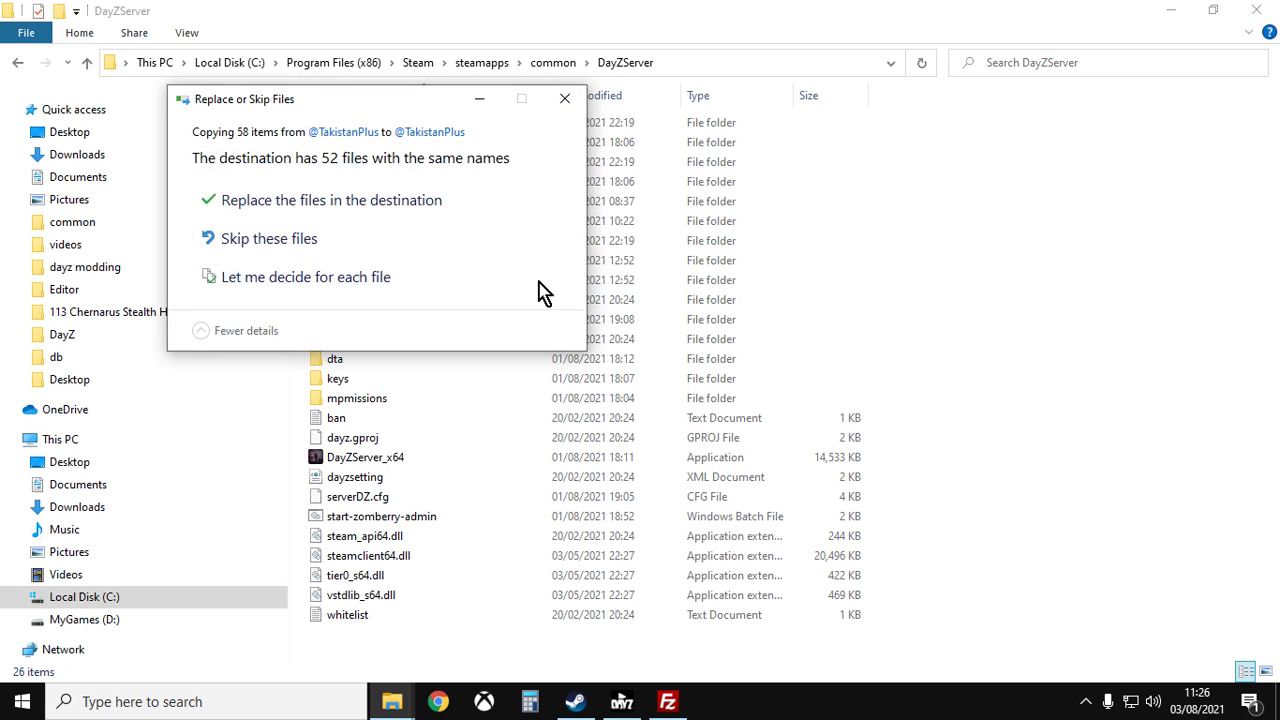
{"action": "left_click", "coordinate": [346, 206]}
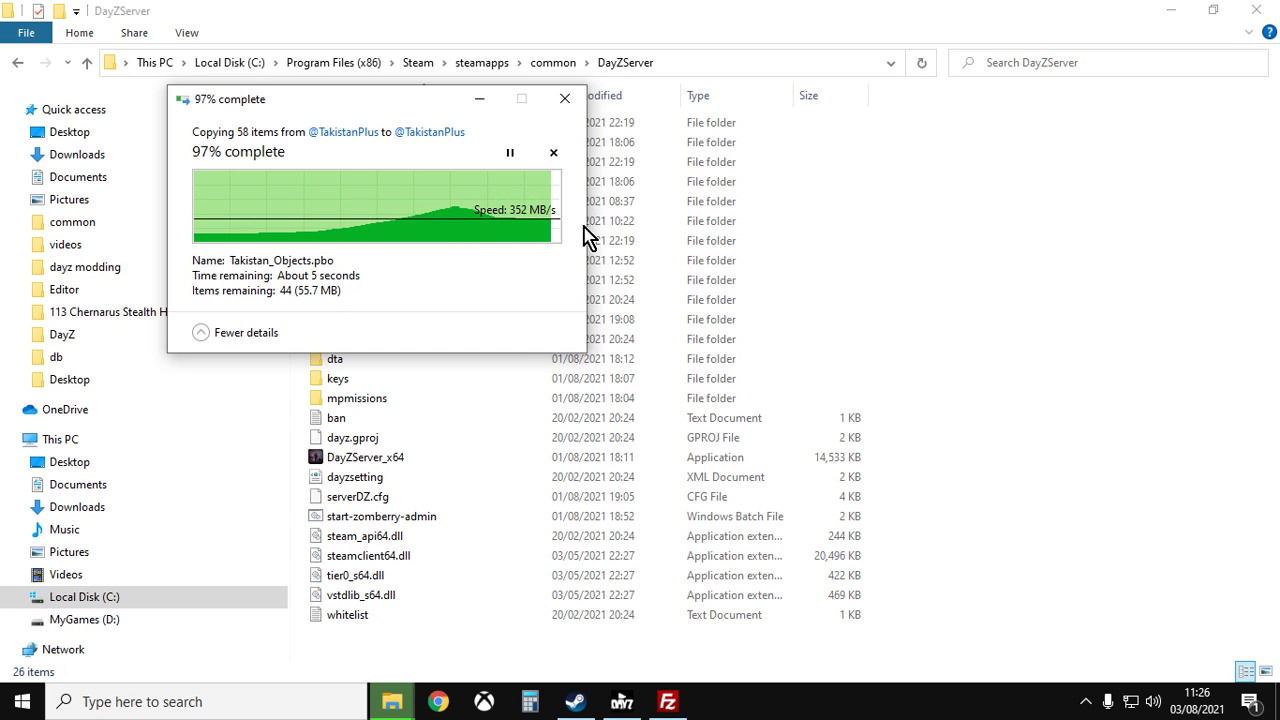
{"action": "double_click", "coordinate": [366, 184]}
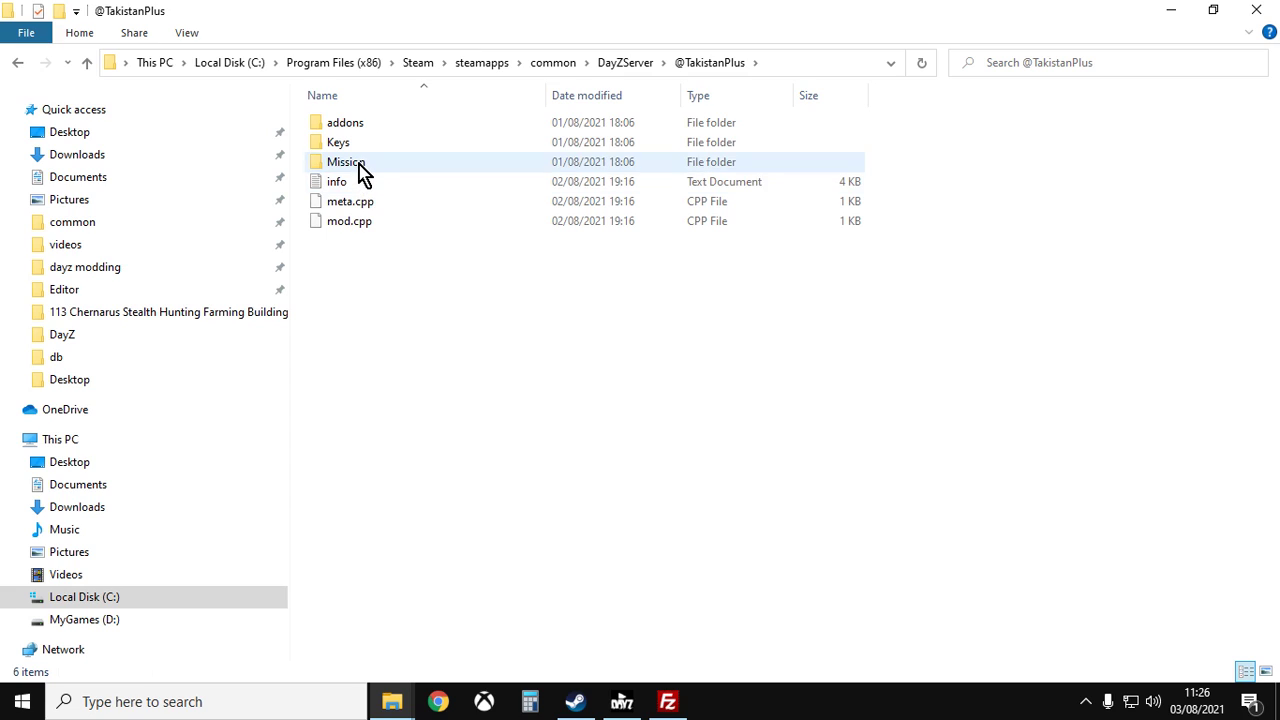
{"action": "double_click", "coordinate": [362, 164]}
{"action": "right_click", "coordinate": [375, 134]}
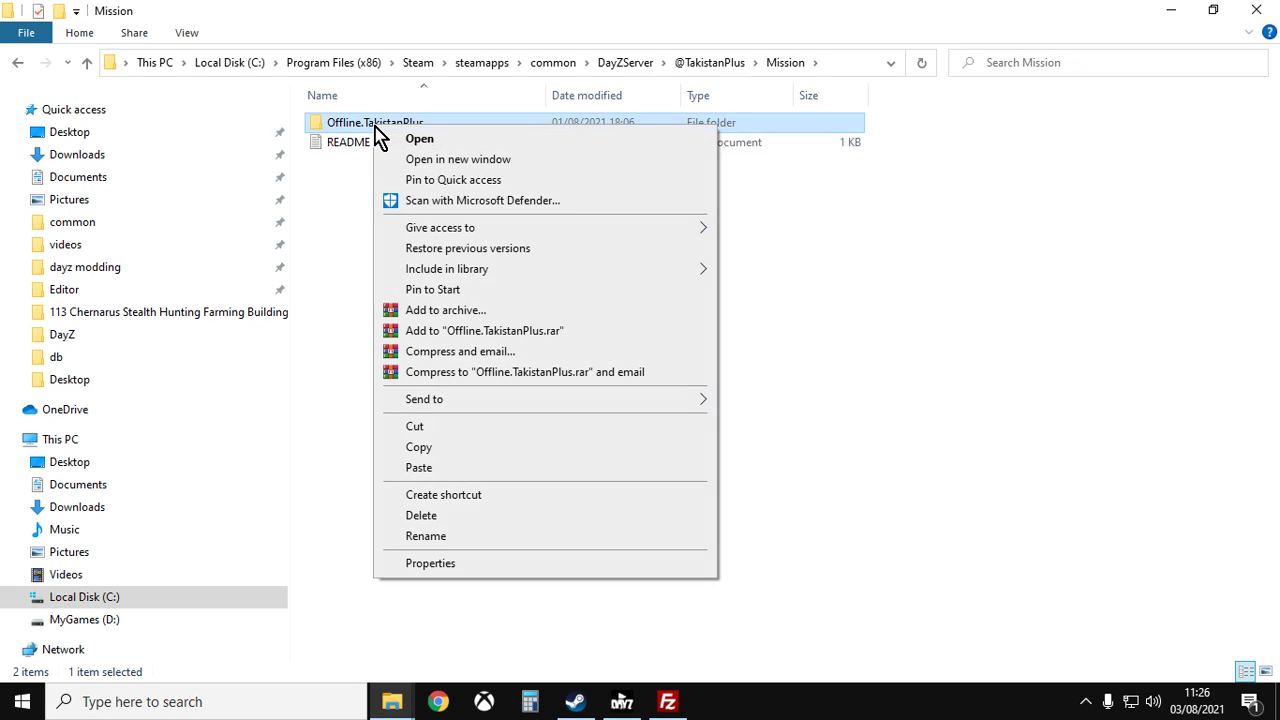
{"action": "left_click", "coordinate": [429, 448]}
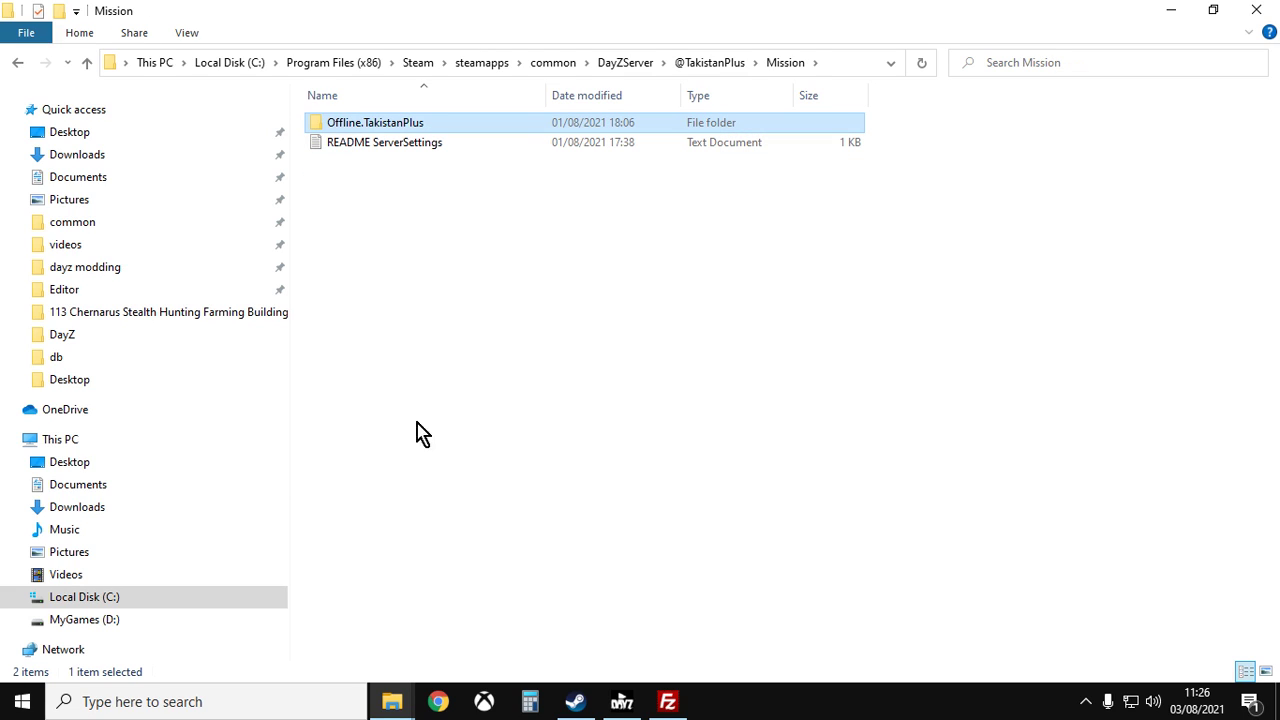
{"action": "left_click", "coordinate": [87, 63]}
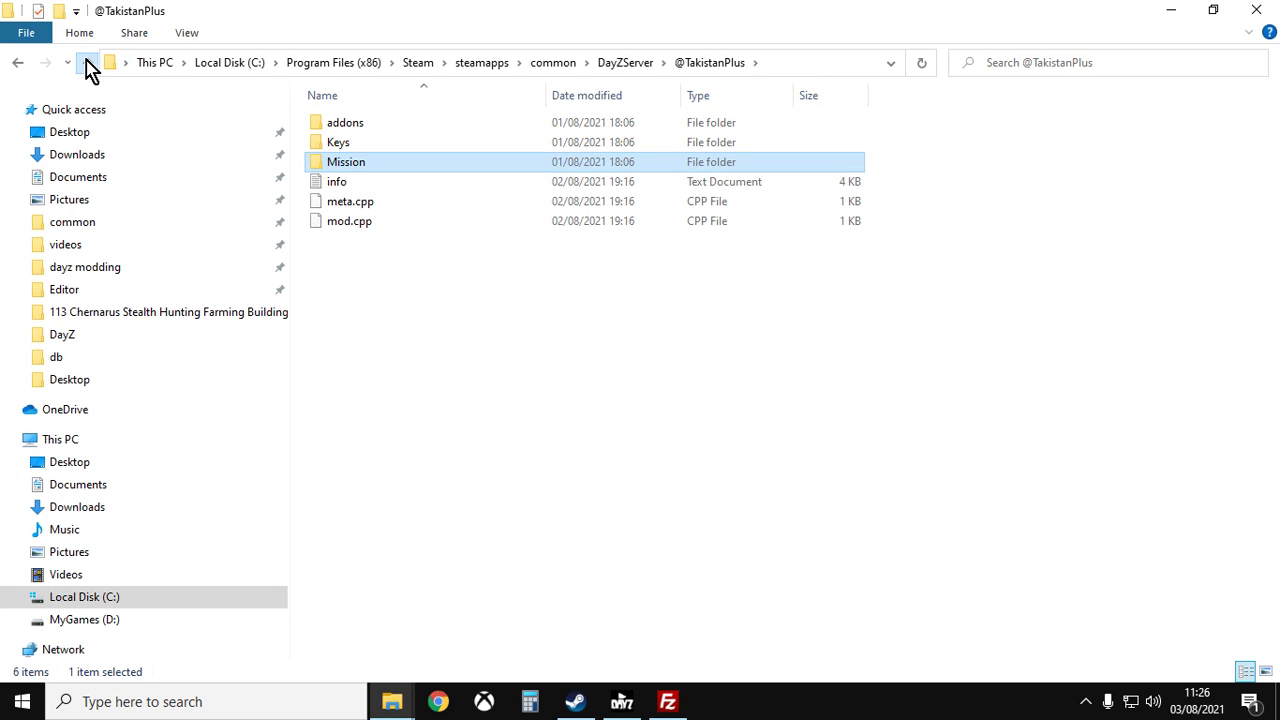
{"action": "left_click", "coordinate": [87, 63]}
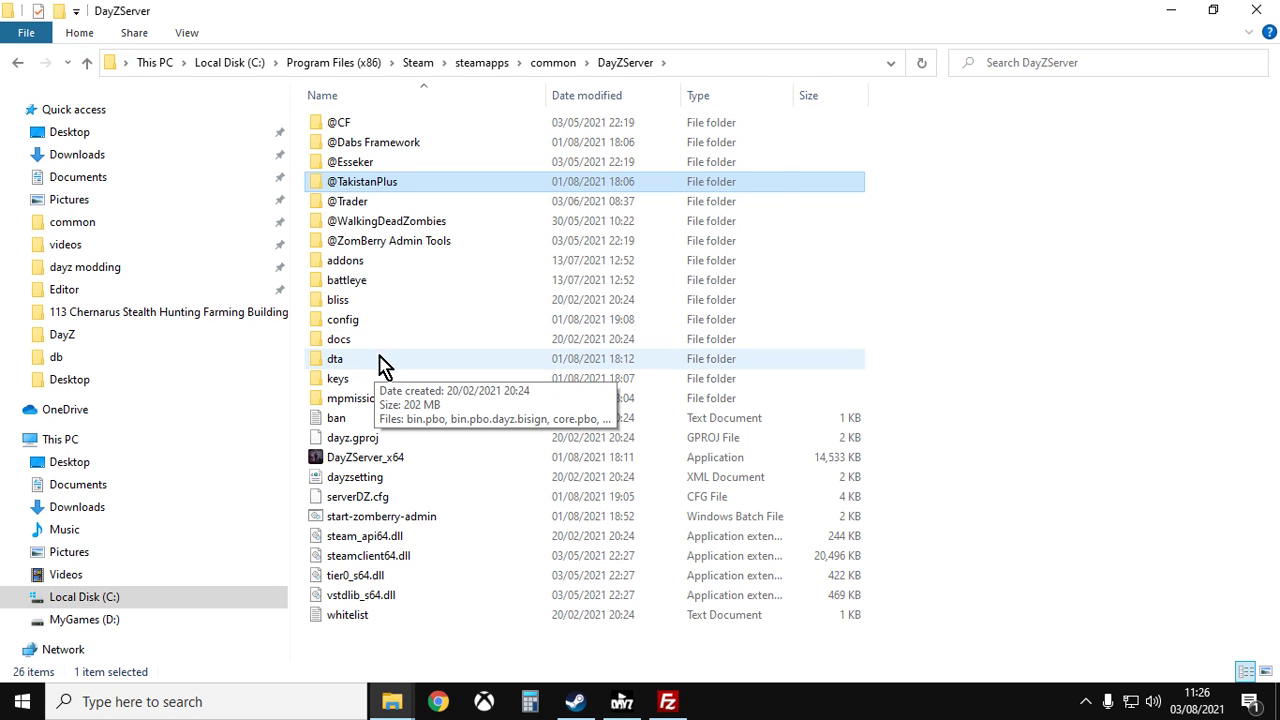
{"action": "double_click", "coordinate": [350, 400]}
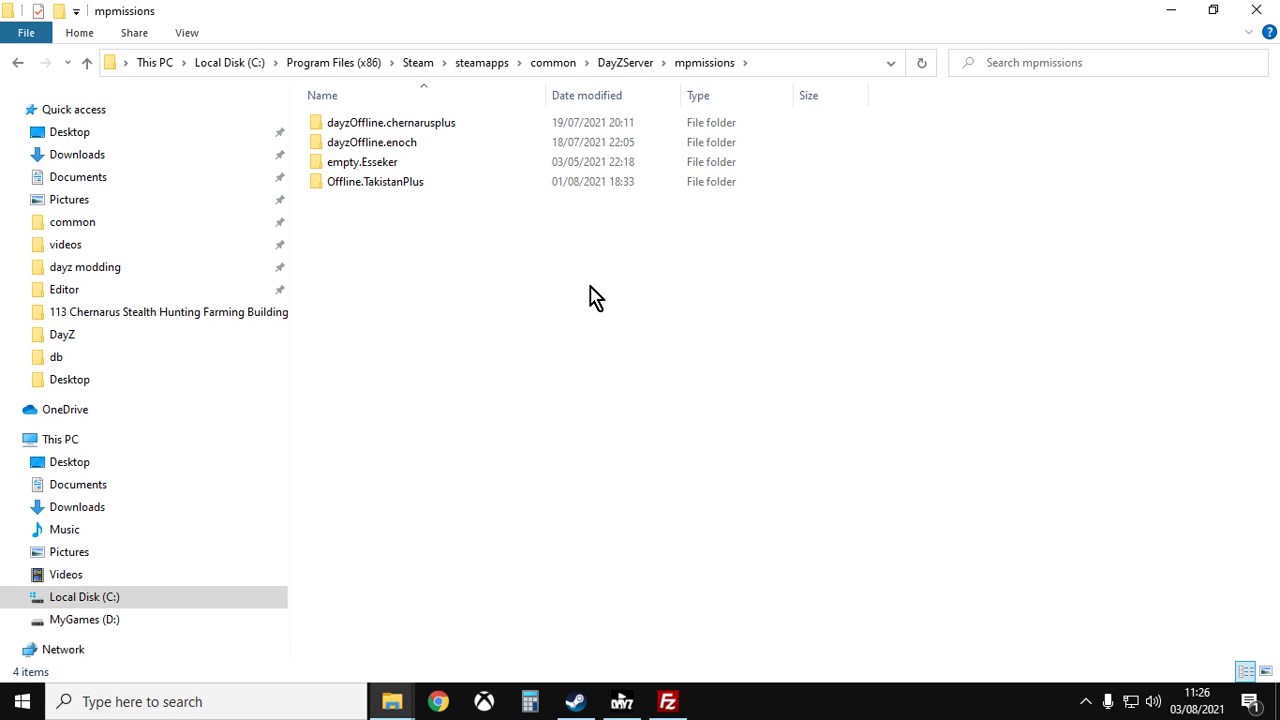
{"action": "right_click", "coordinate": [590, 297]}
{"action": "left_click", "coordinate": [632, 417]}
{"action": "left_click", "coordinate": [572, 210]}
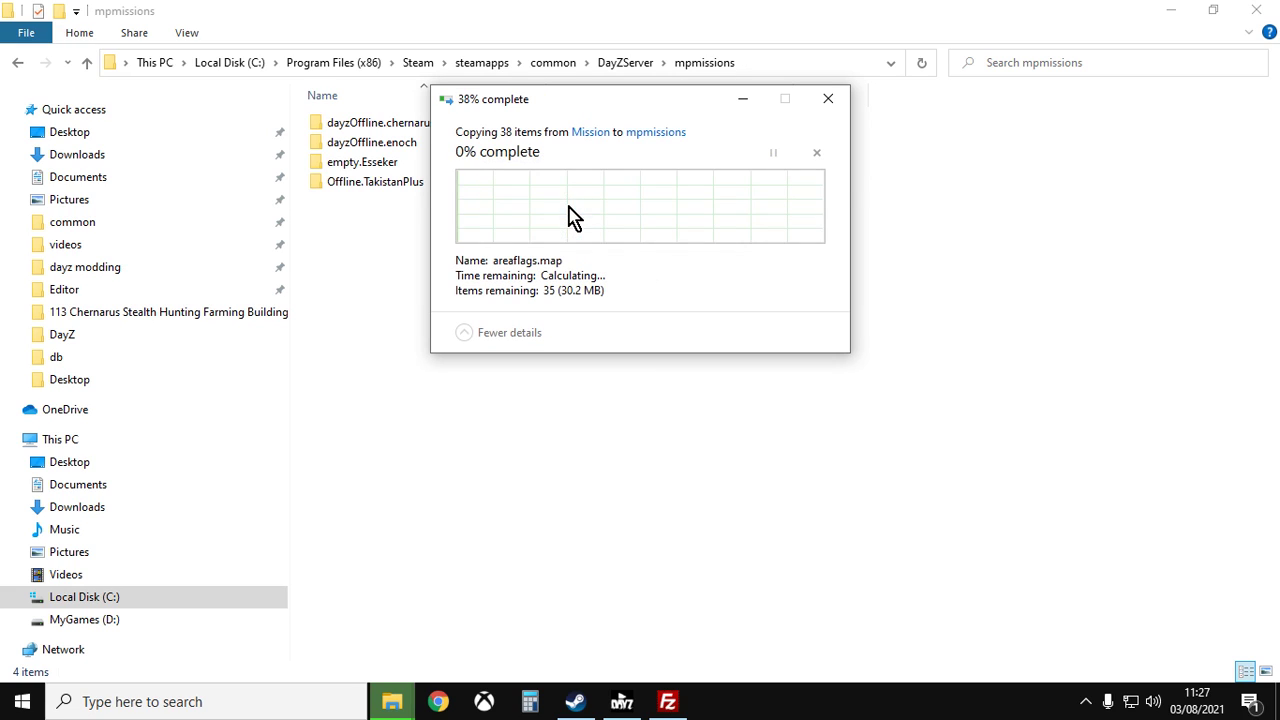
{"action": "double_click", "coordinate": [367, 184]}
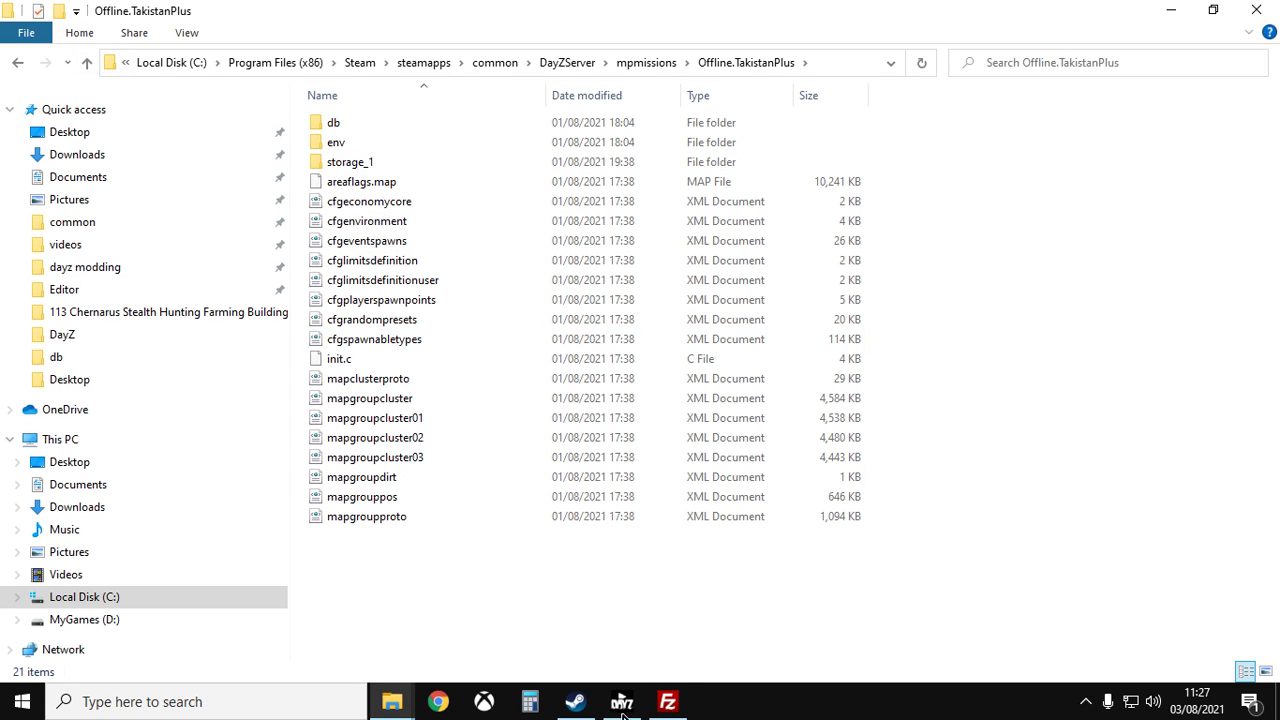
{"action": "left_click", "coordinate": [674, 706]}
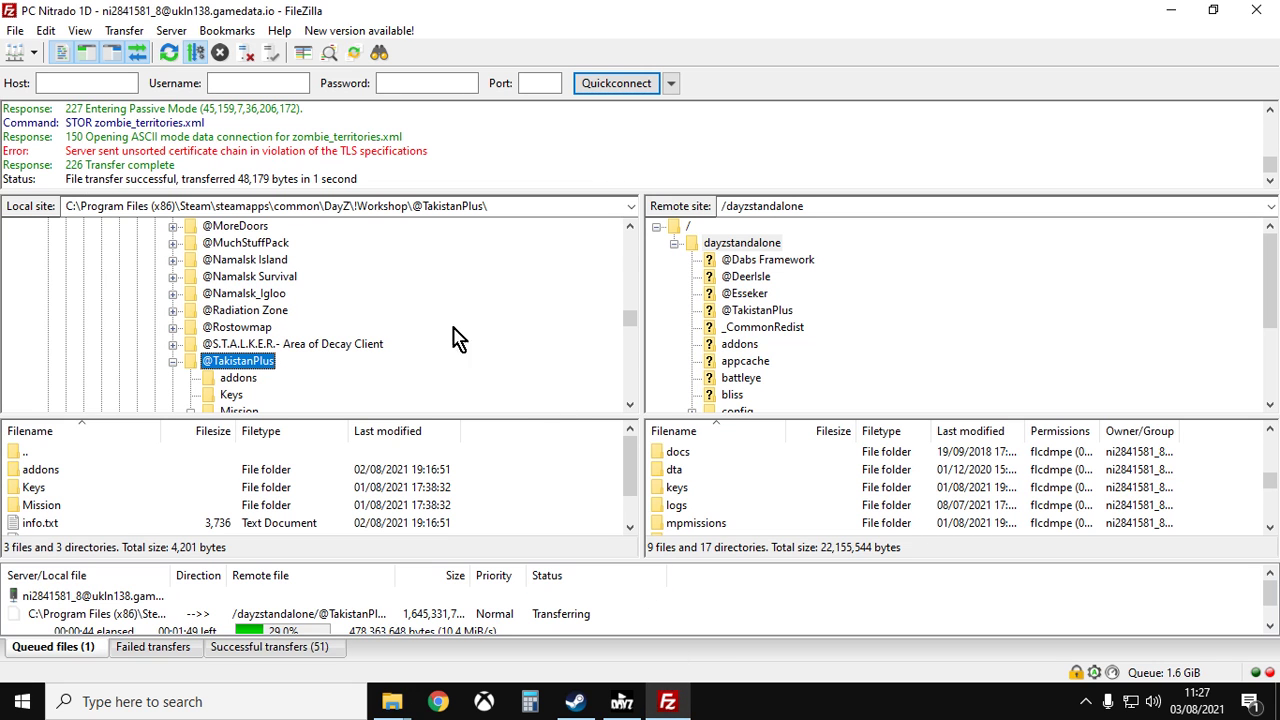
Target remote mpmissions and pick local Mission\Offline.TakistanPlus for upload.
{"action": "scroll", "coordinate": [443, 328], "scroll_direction": "down", "scroll_amount": 1}
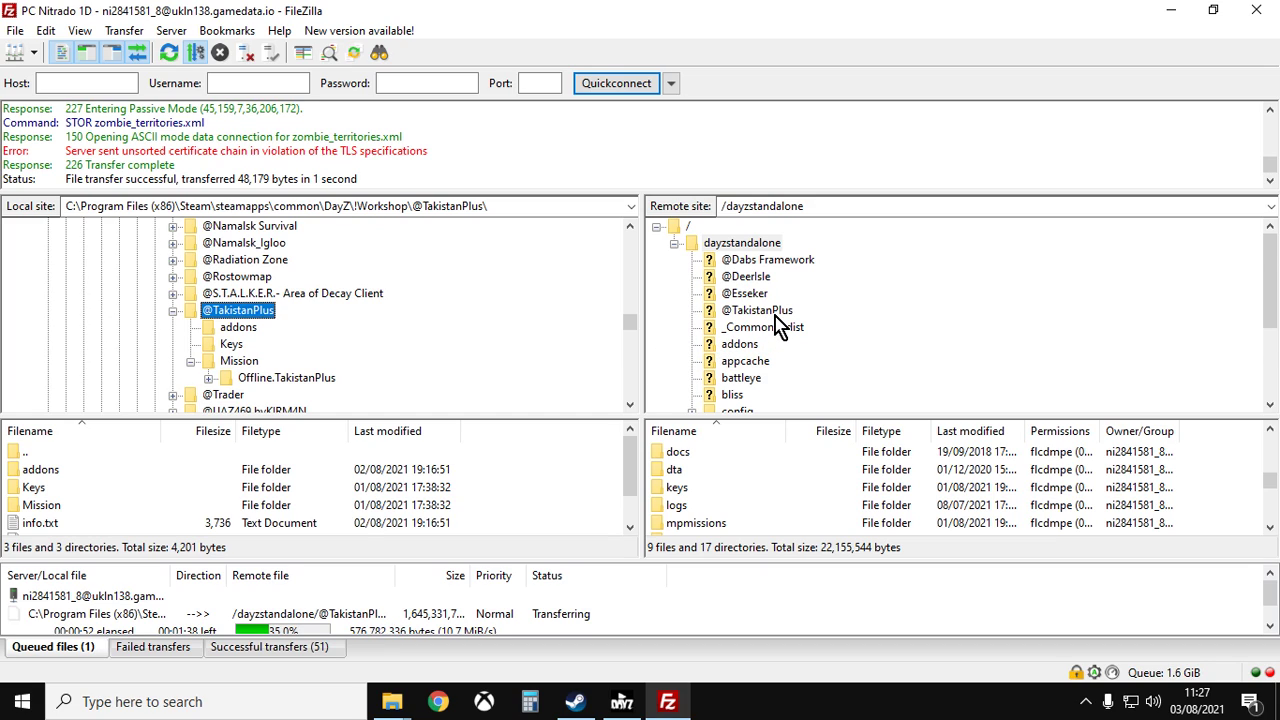
{"action": "scroll", "coordinate": [778, 330], "scroll_direction": "down", "scroll_amount": 3}
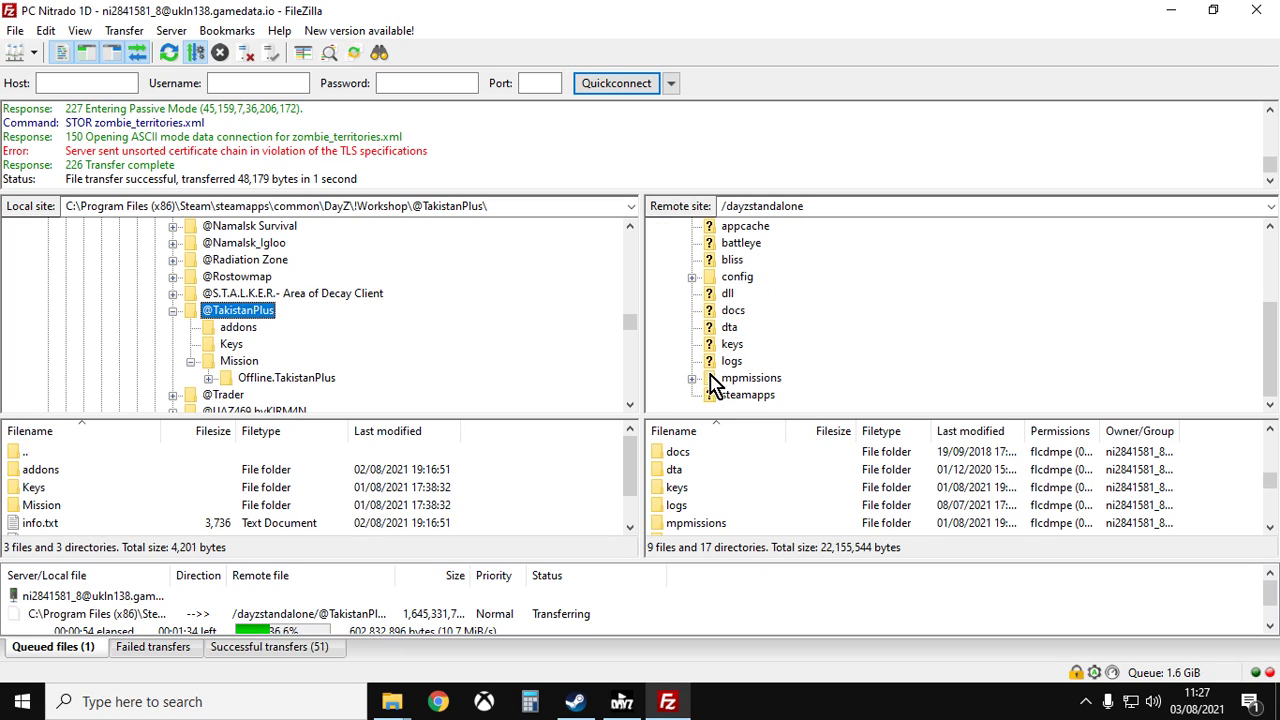
{"action": "left_click", "coordinate": [691, 378]}
{"action": "left_click", "coordinate": [740, 312]}
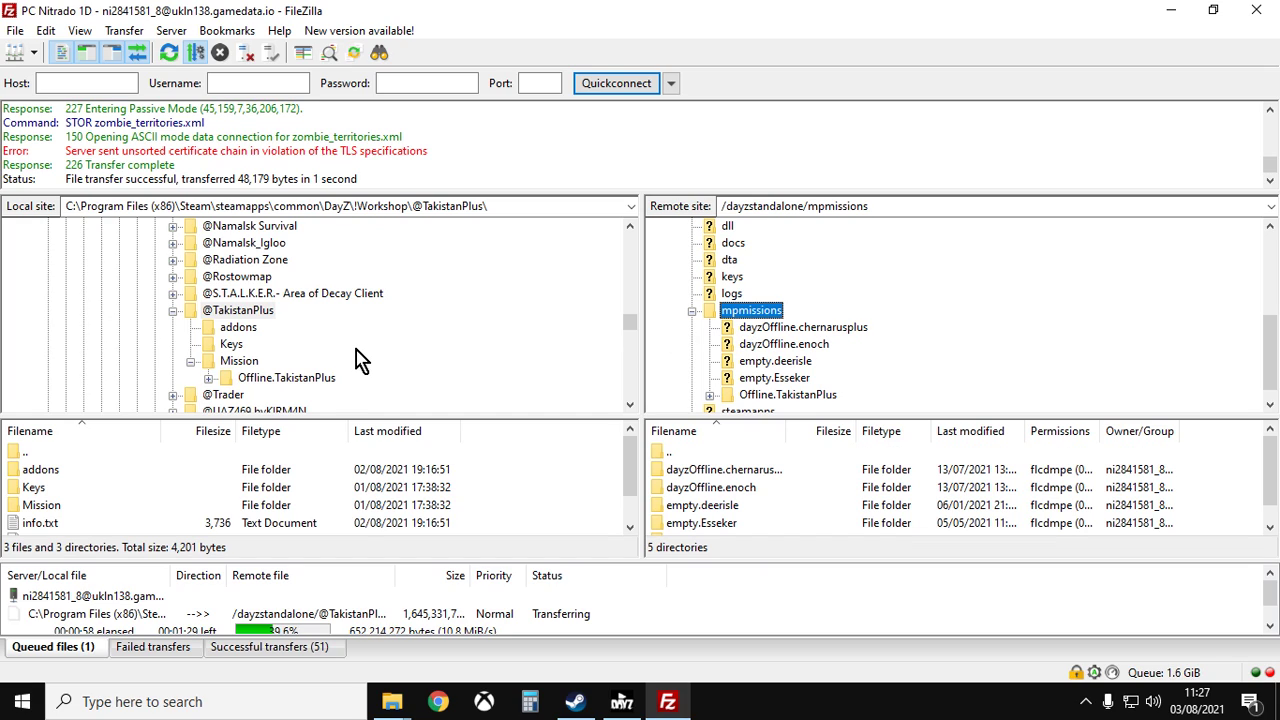
{"action": "scroll", "coordinate": [360, 360], "scroll_direction": "down", "scroll_amount": 1}
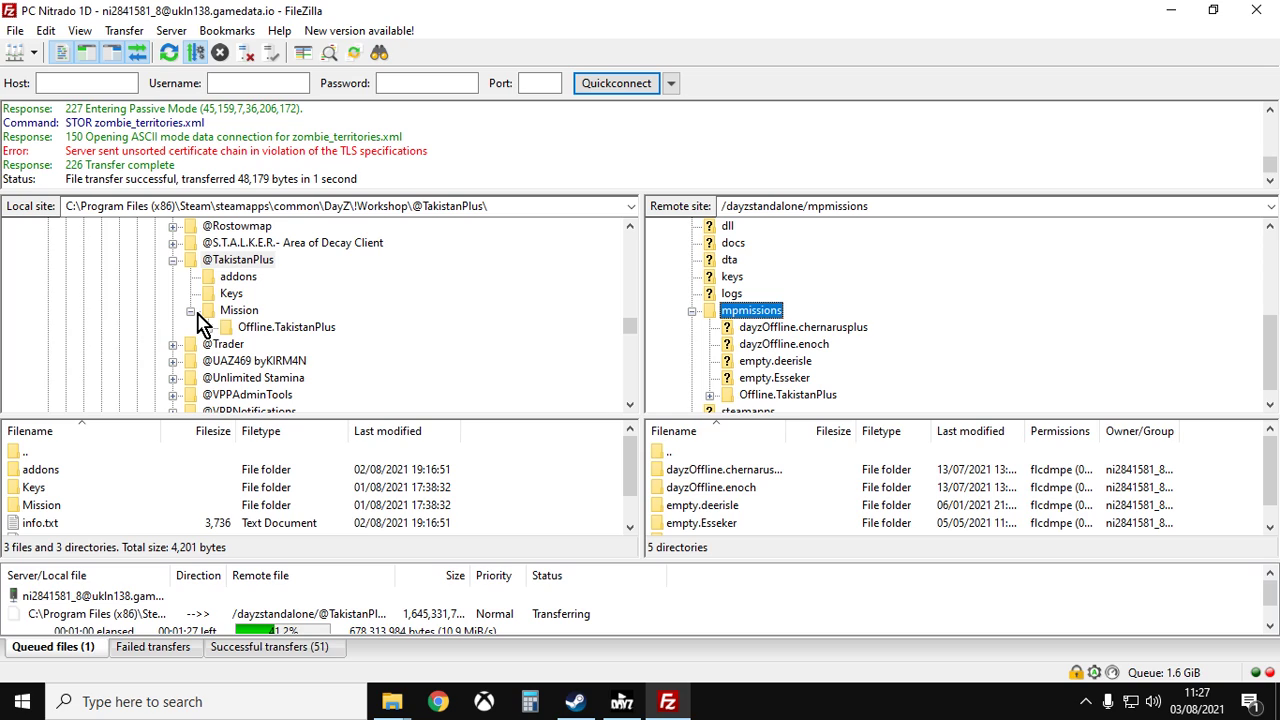
{"action": "left_click", "coordinate": [226, 312]}
{"action": "left_click", "coordinate": [278, 330]}
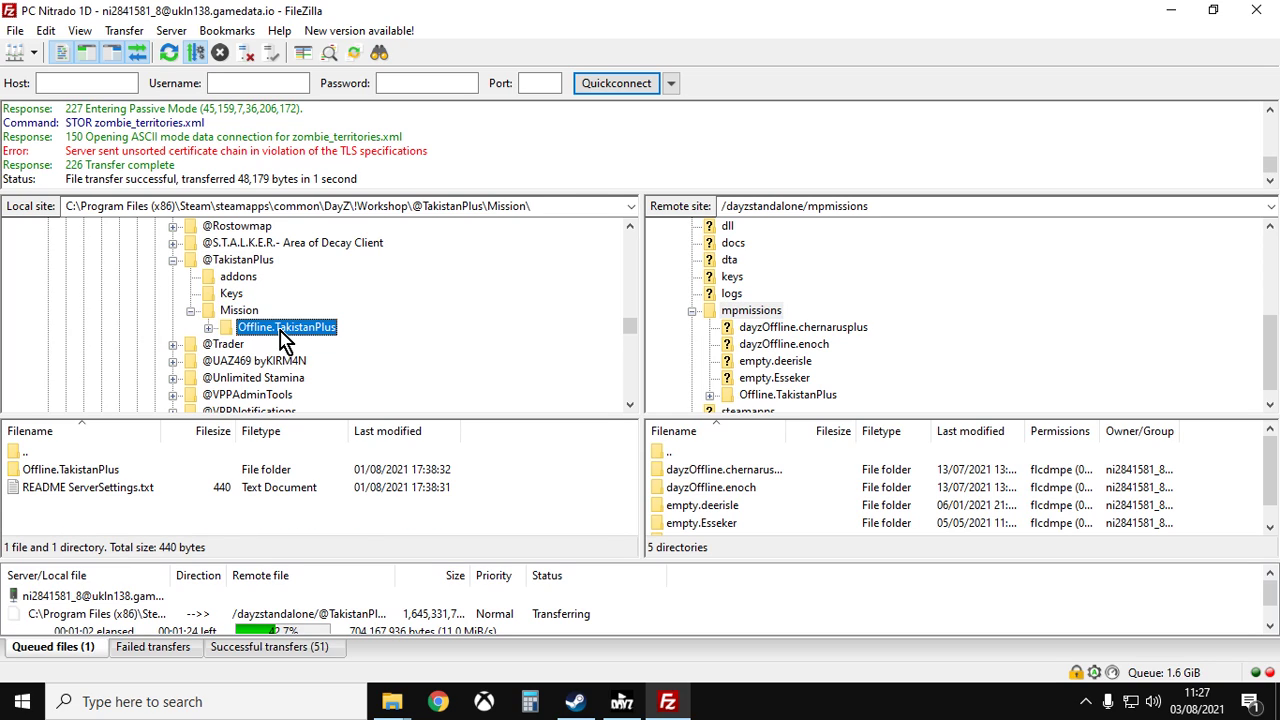
{"action": "left_click", "coordinate": [738, 312]}
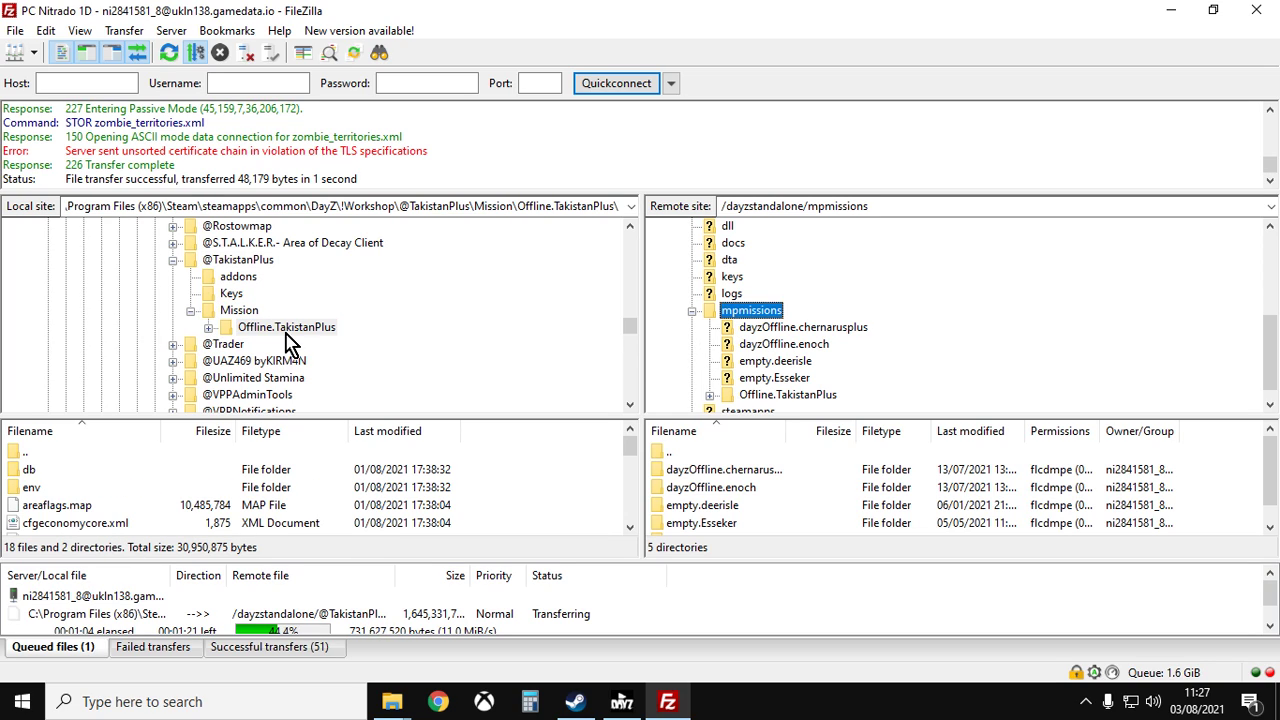
{"action": "left_click", "coordinate": [288, 338]}
{"action": "right_click", "coordinate": [288, 340]}
Upload Offline.TakistanPlus to the server's mpmissions, overwriting all existing files, then return to Steam's TakistanPlus page.
{"action": "left_click", "coordinate": [340, 346]}
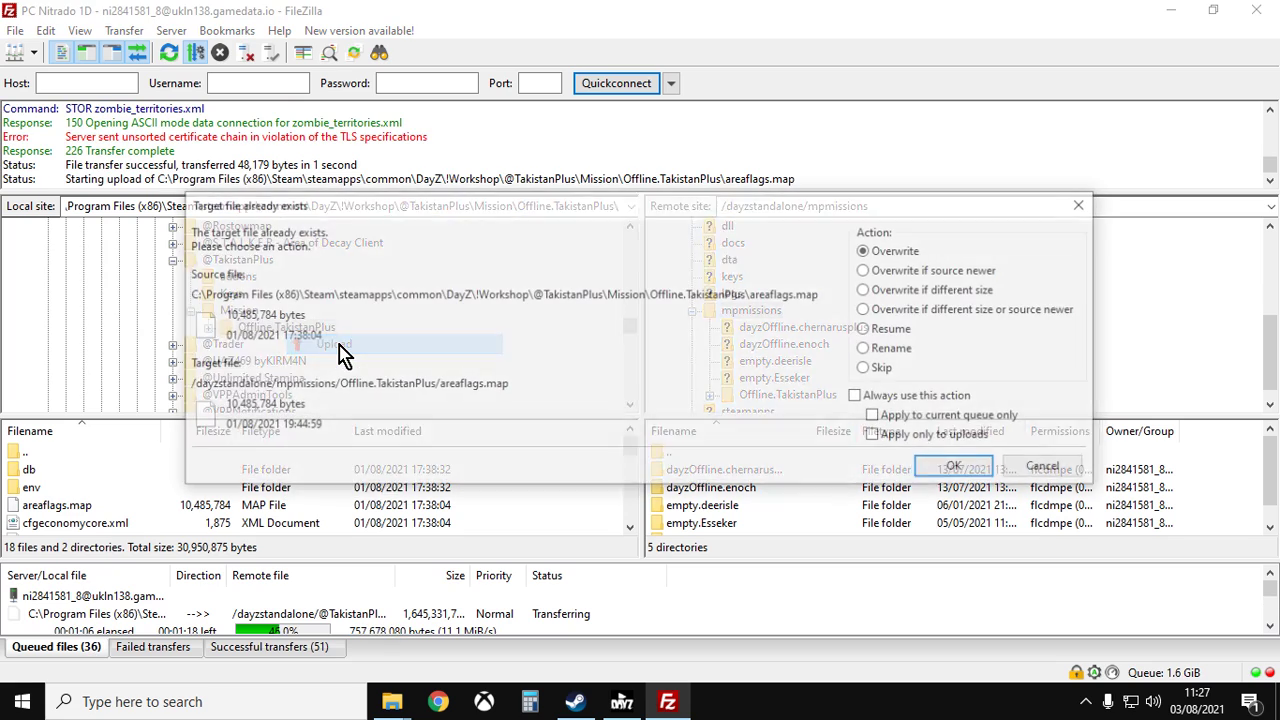
{"action": "left_click", "coordinate": [858, 397]}
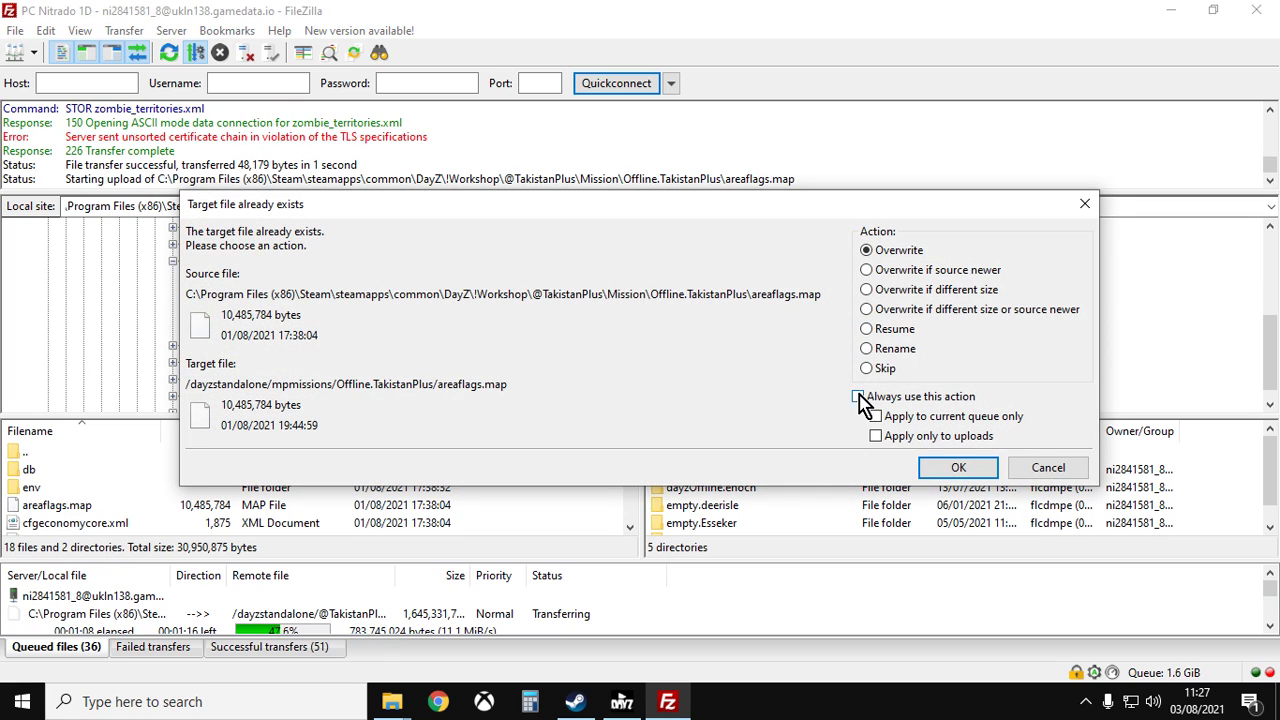
{"action": "left_click", "coordinate": [945, 472]}
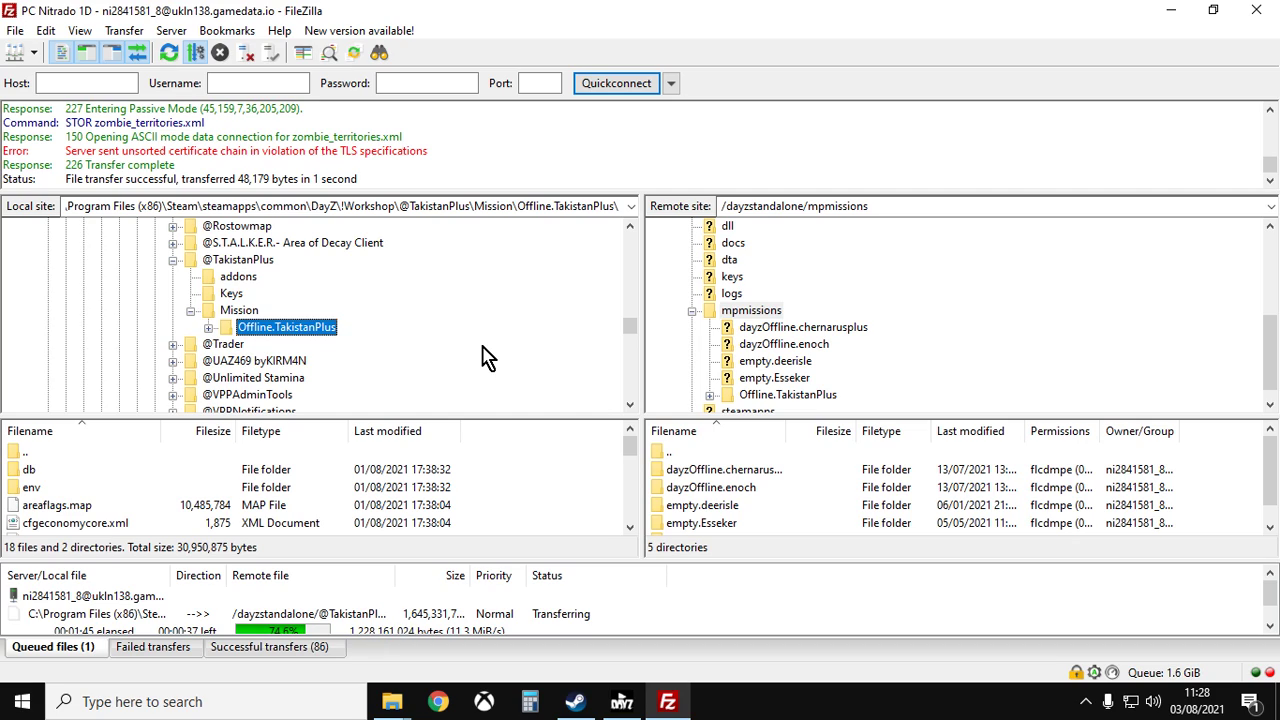
{"action": "left_click", "coordinate": [575, 701]}
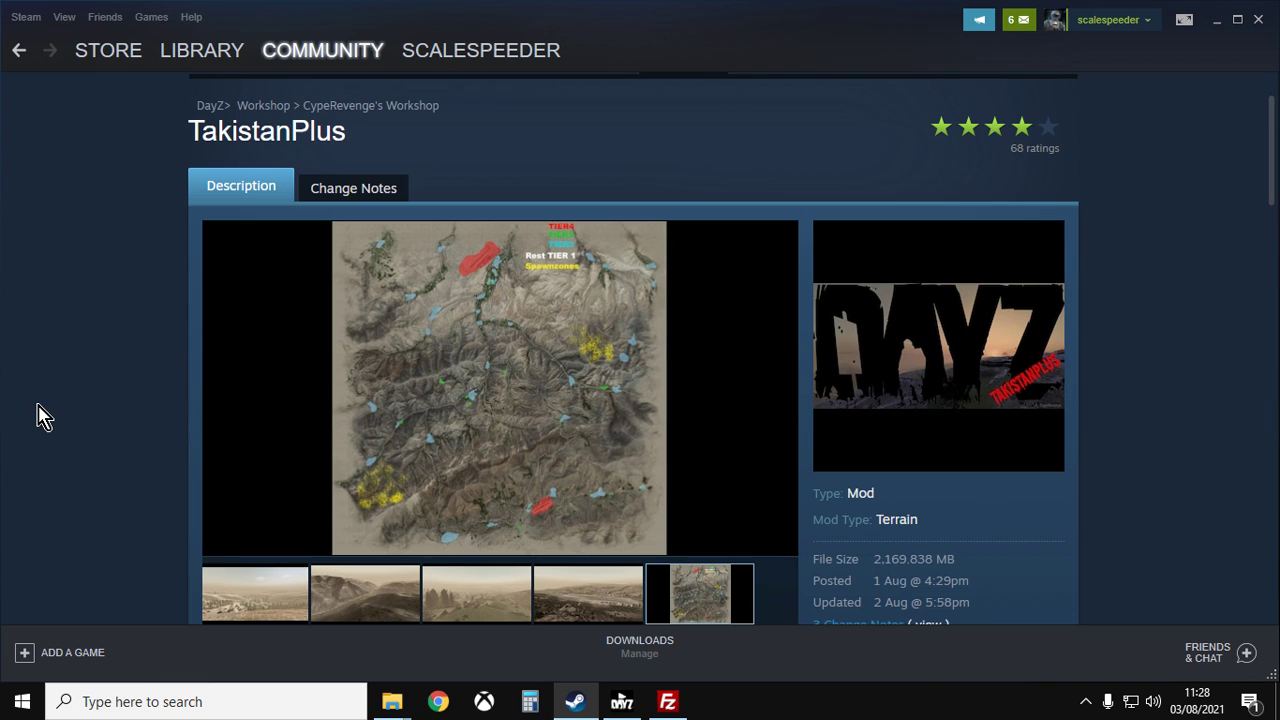
Browse the TakistanPlus workshop page to its Change Notes, showing the 2 Aug V1.01 update.
{"action": "scroll", "coordinate": [40, 415], "scroll_direction": "down", "scroll_amount": 1}
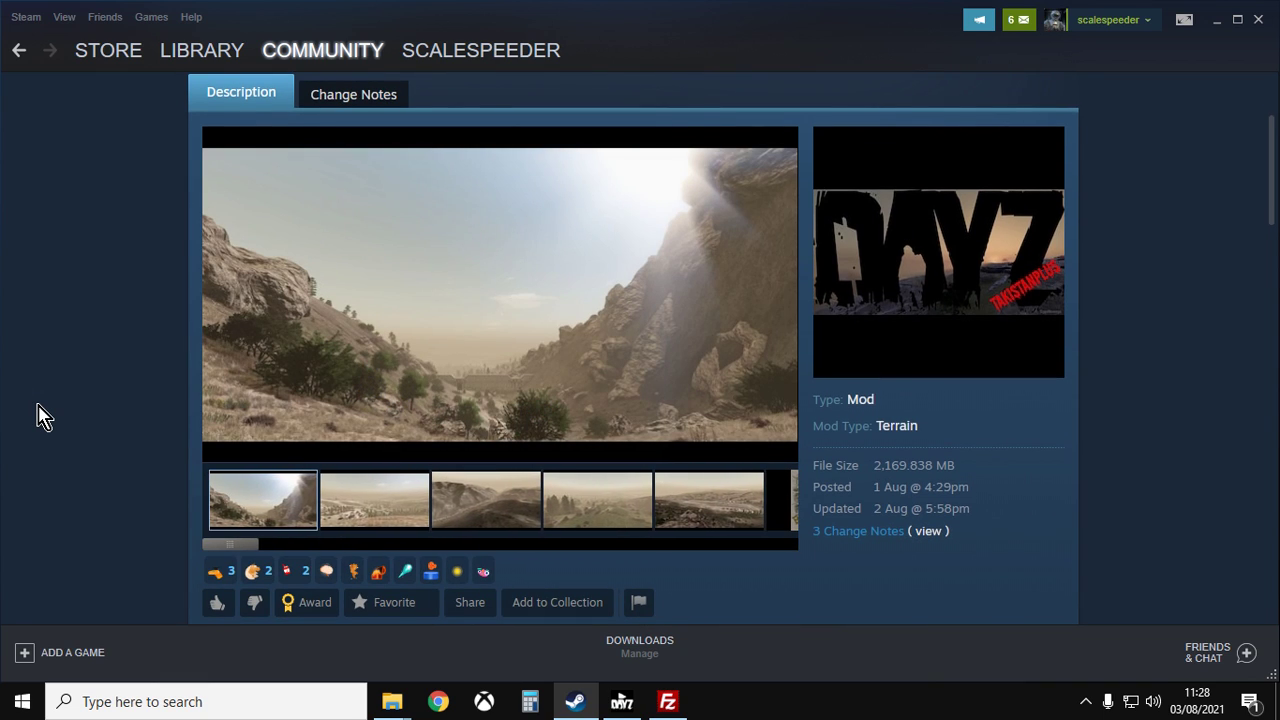
{"action": "scroll", "coordinate": [126, 383], "scroll_direction": "down", "scroll_amount": 3}
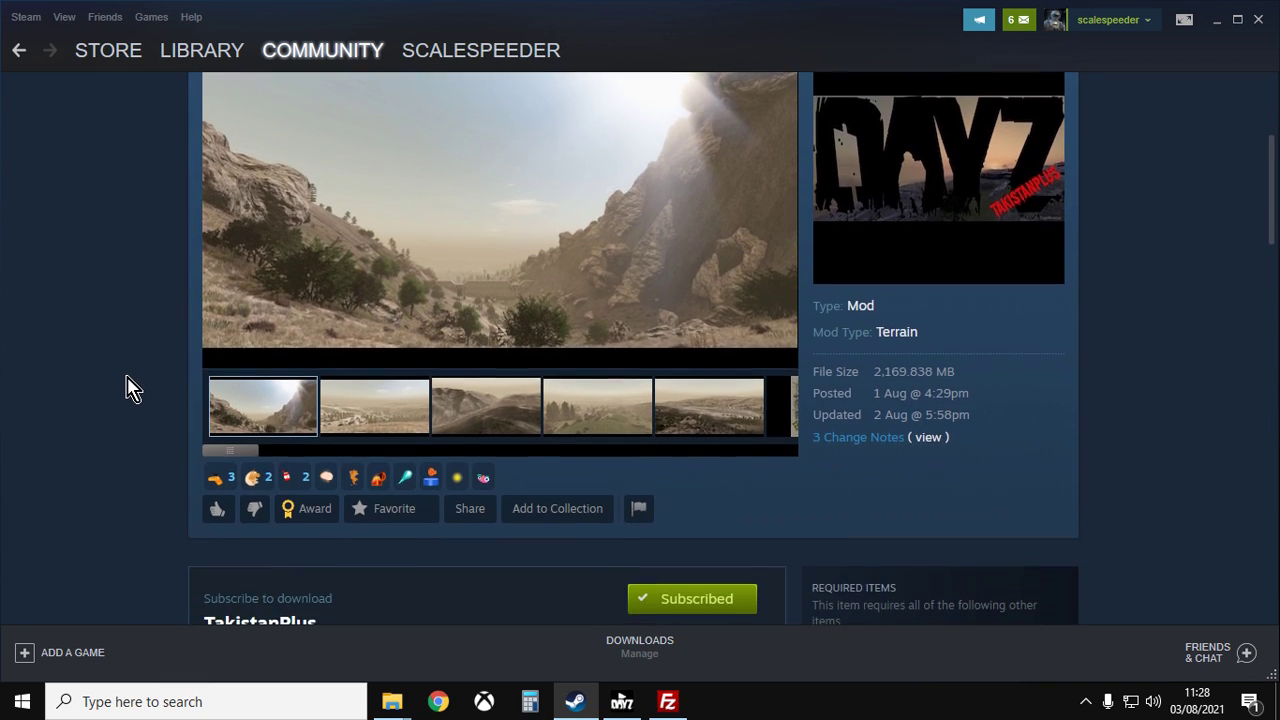
{"action": "scroll", "coordinate": [130, 390], "scroll_direction": "down", "scroll_amount": 3}
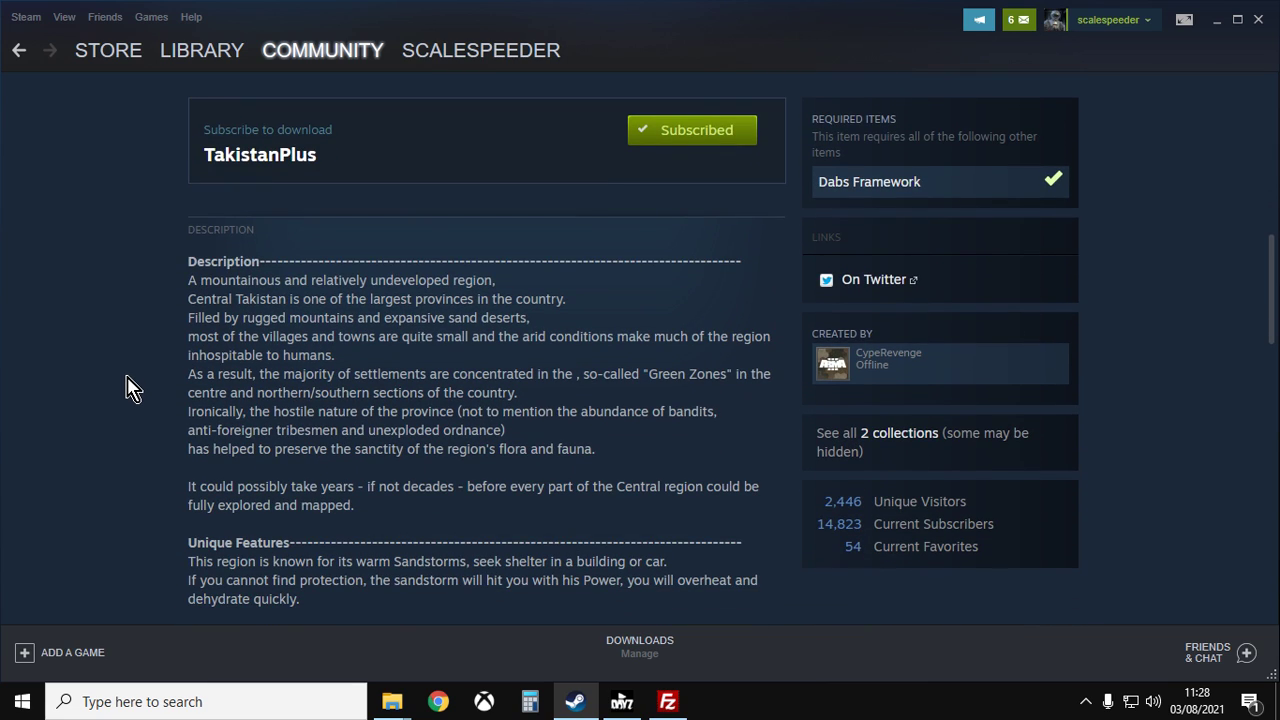
{"action": "scroll", "coordinate": [128, 388], "scroll_direction": "up", "scroll_amount": 5}
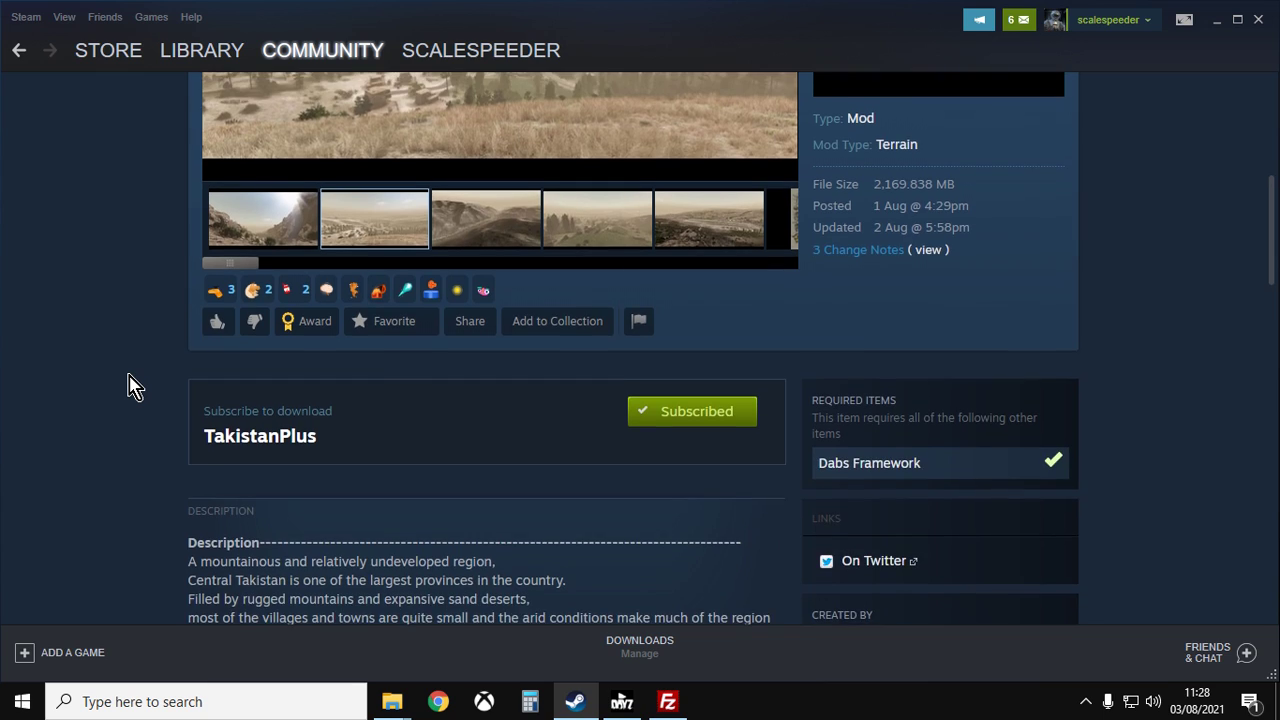
{"action": "scroll", "coordinate": [136, 388], "scroll_direction": "up", "scroll_amount": 2}
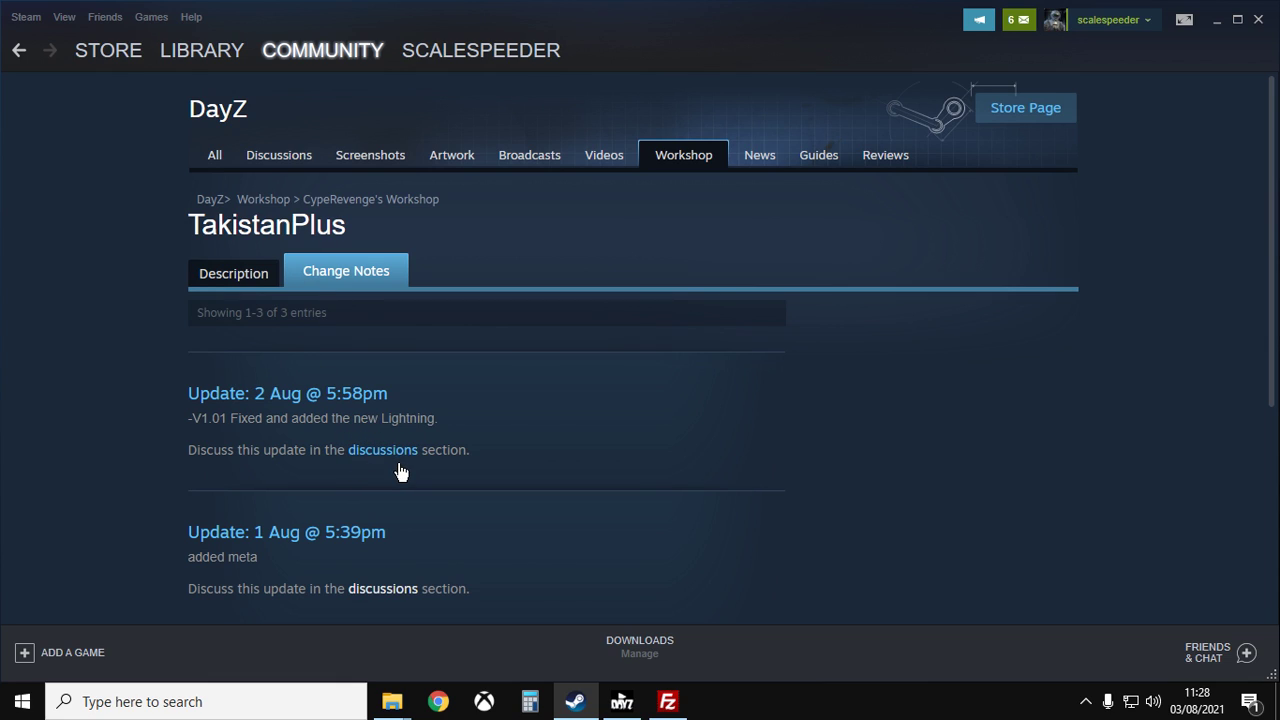
{"action": "left_click", "coordinate": [384, 458]}
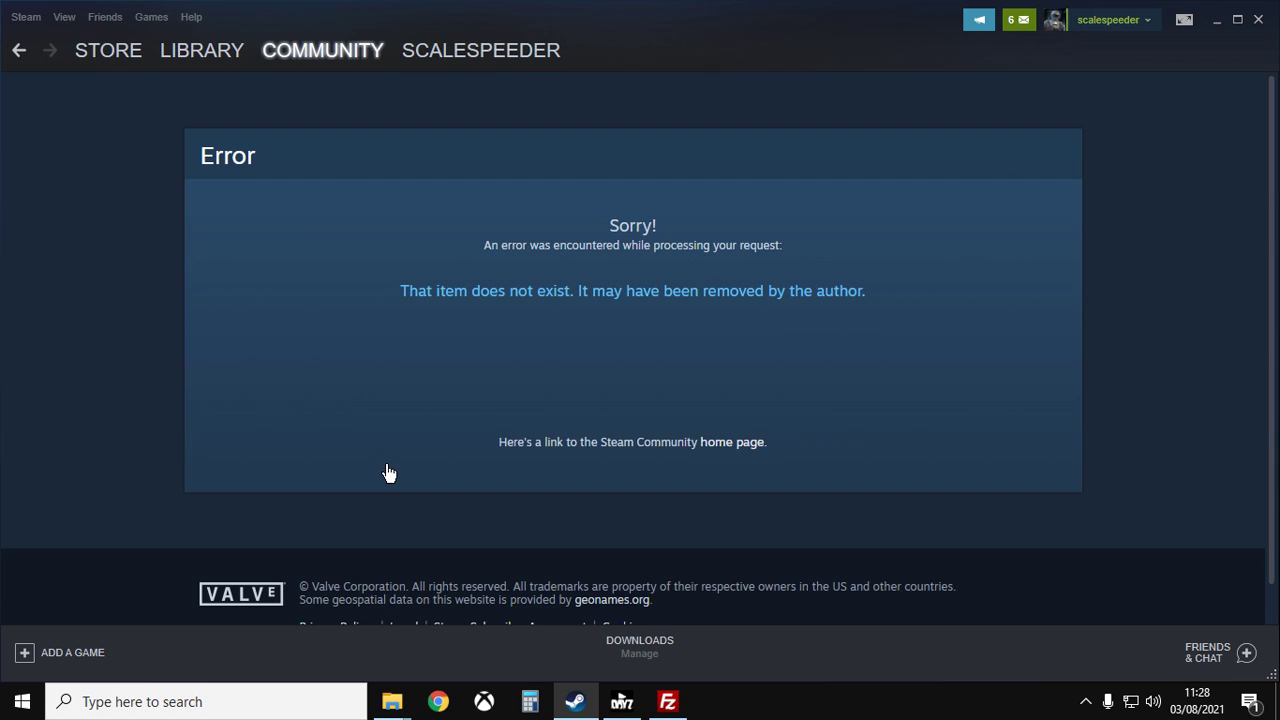
{"action": "left_click", "coordinate": [22, 52]}
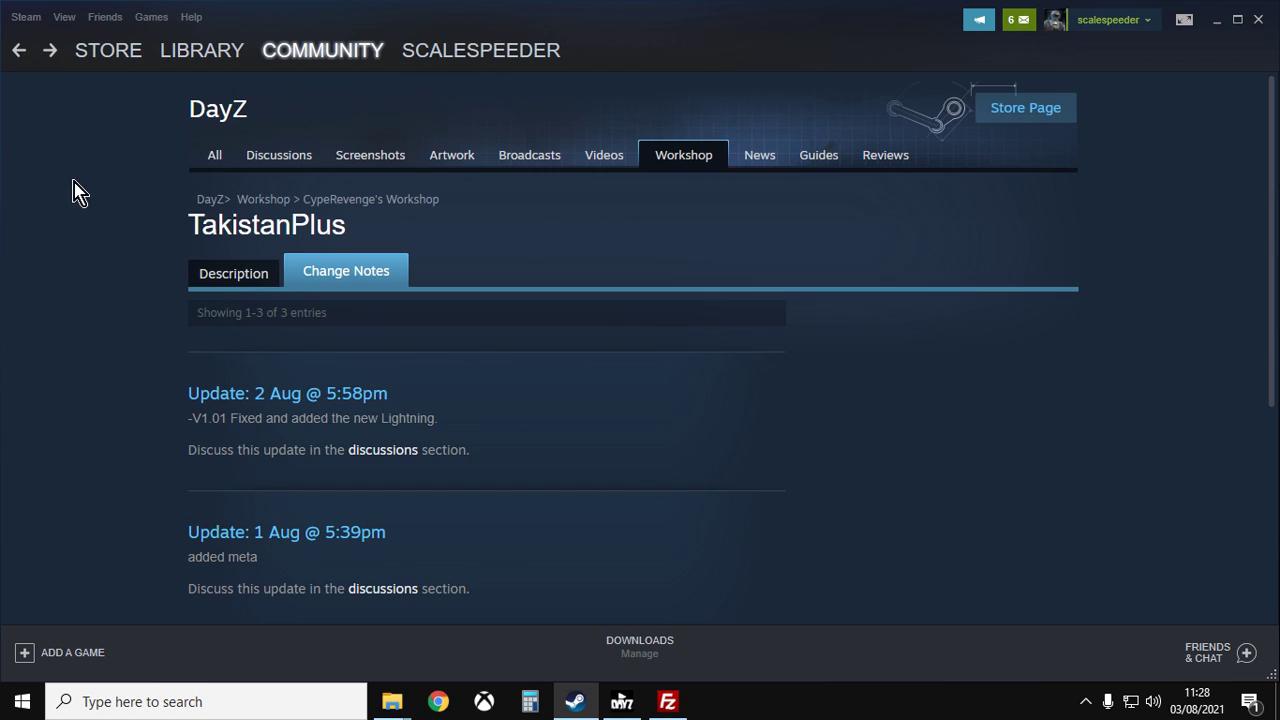
{"action": "scroll", "coordinate": [230, 325], "scroll_direction": "down", "scroll_amount": 1}
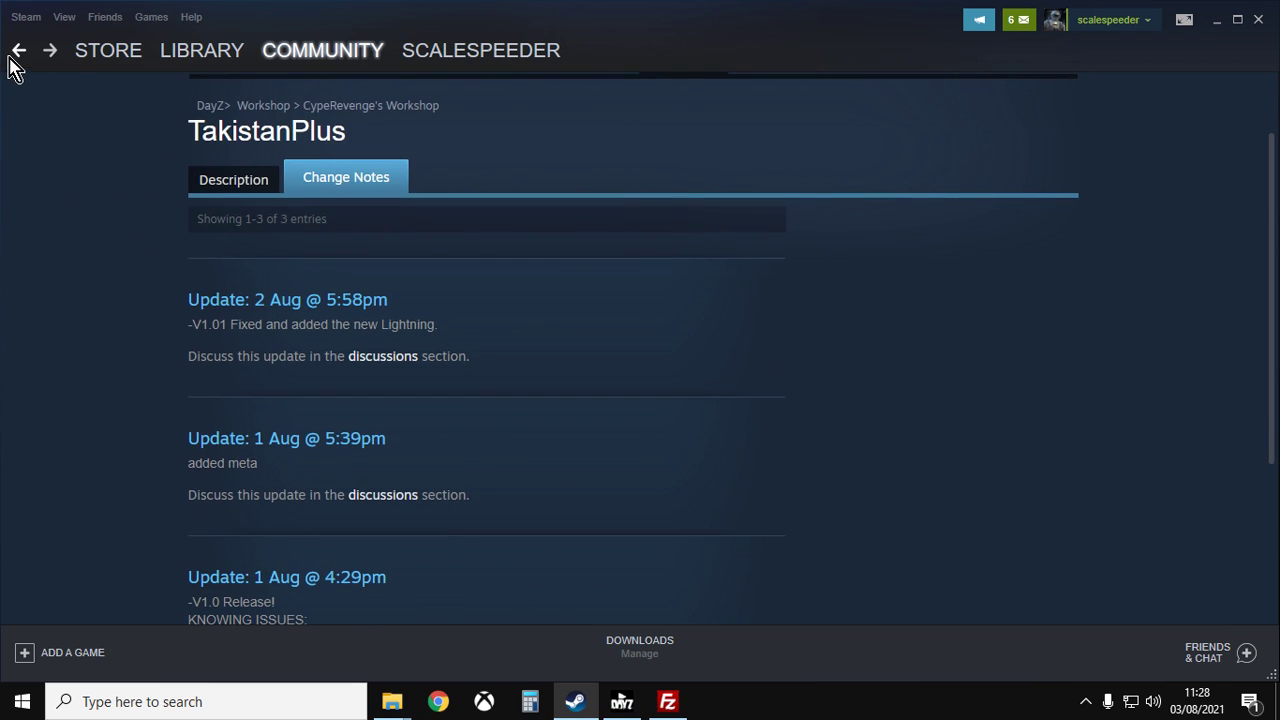
Read through the TakistanPlus Description page, then switch back to FileZilla to check the upload.
{"action": "left_click", "coordinate": [17, 52]}
{"action": "scroll", "coordinate": [233, 323], "scroll_direction": "down", "scroll_amount": 4}
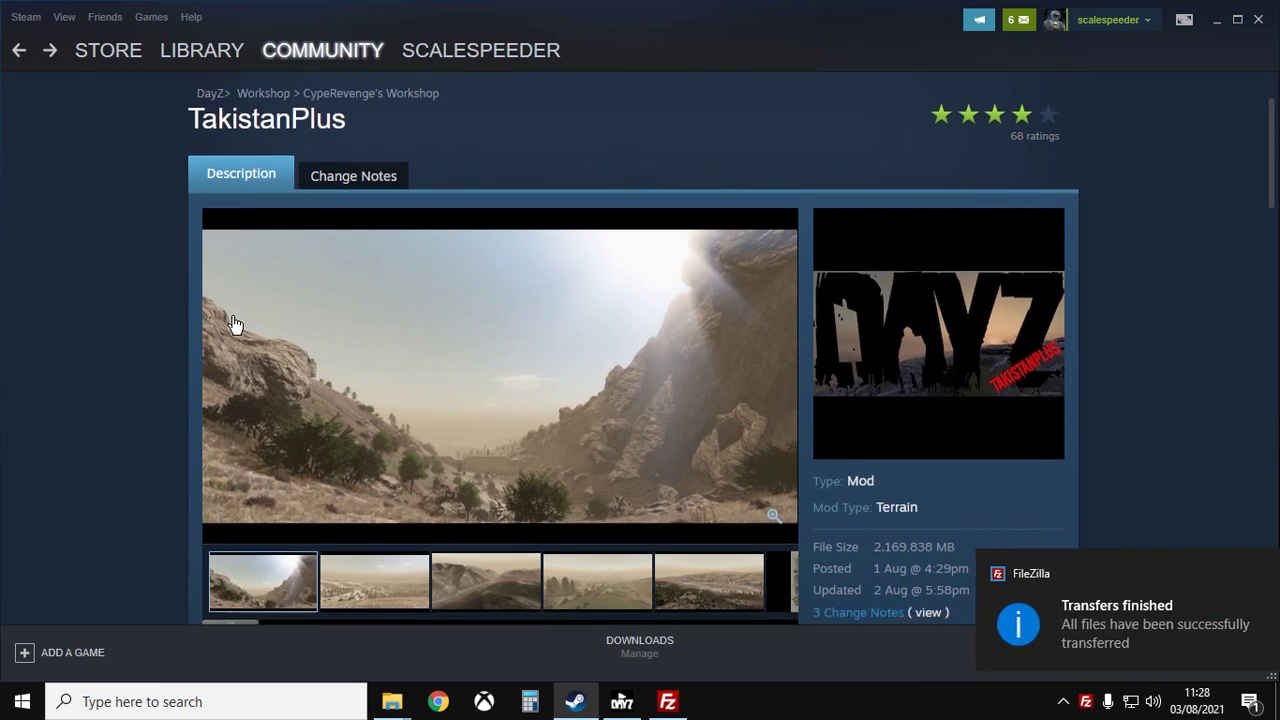
{"action": "scroll", "coordinate": [230, 322], "scroll_direction": "down", "scroll_amount": 2}
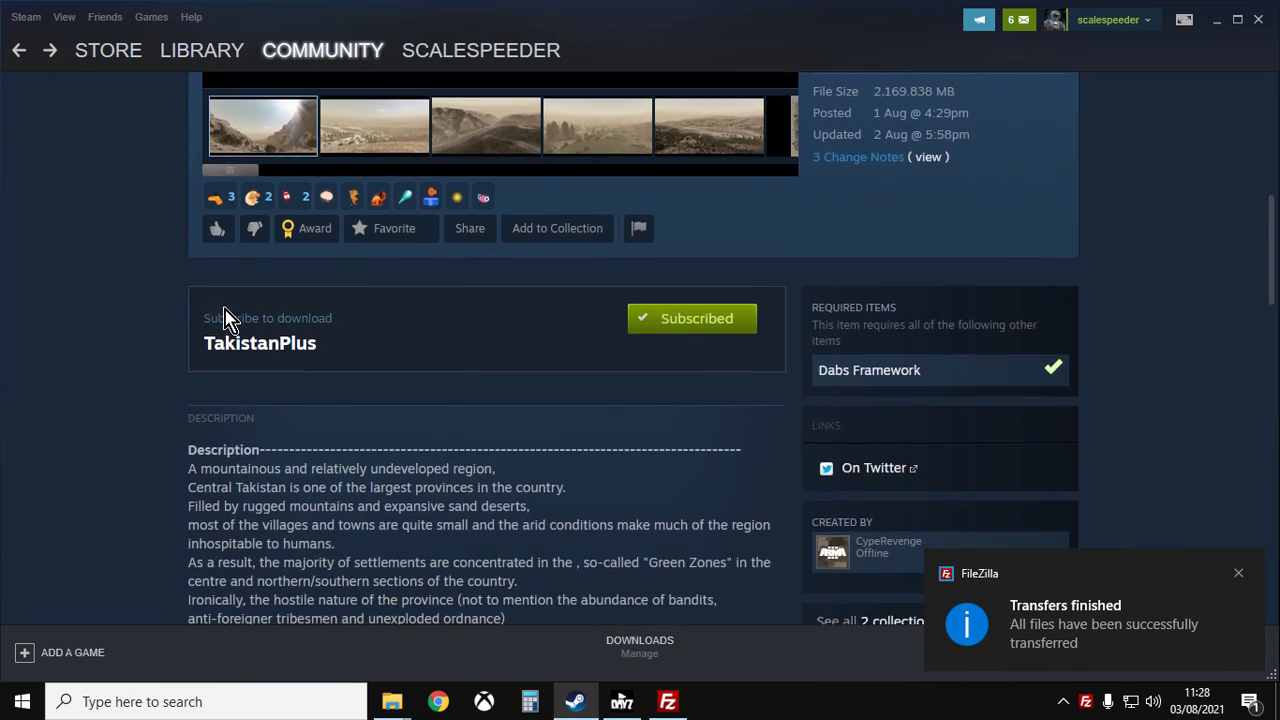
{"action": "scroll", "coordinate": [225, 320], "scroll_direction": "down", "scroll_amount": 2}
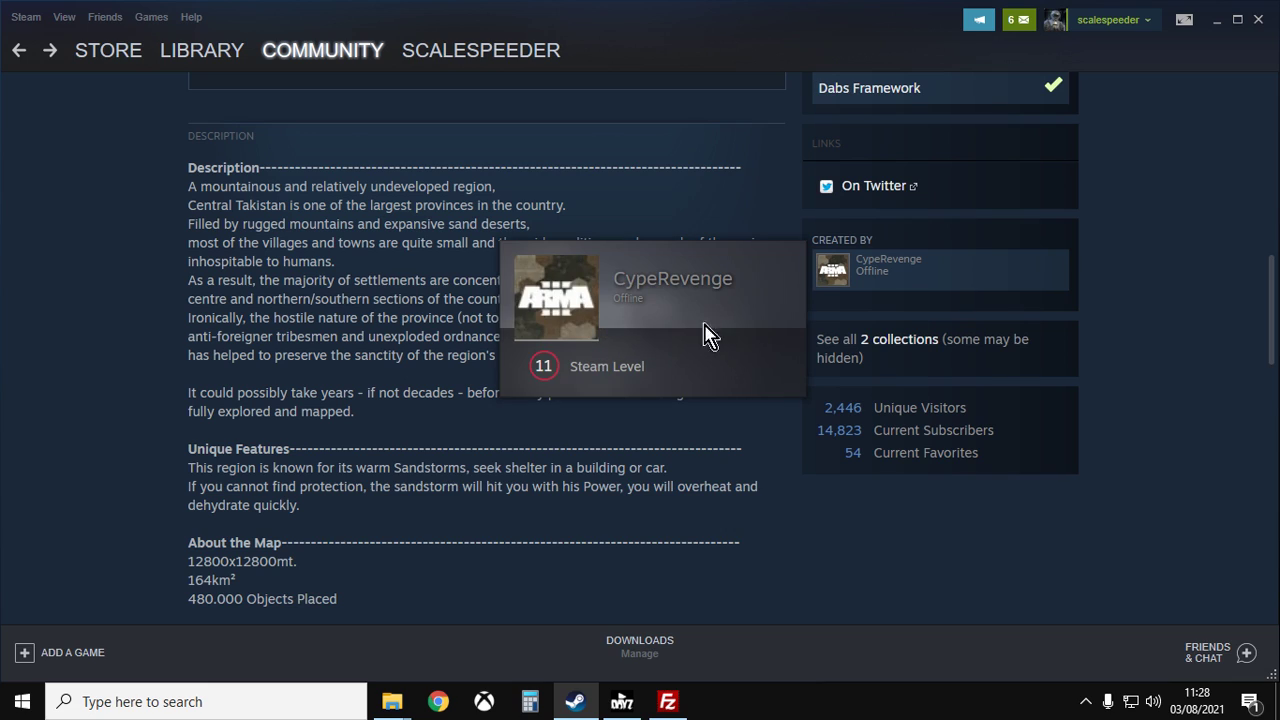
{"action": "scroll", "coordinate": [776, 400], "scroll_direction": "up", "scroll_amount": 2}
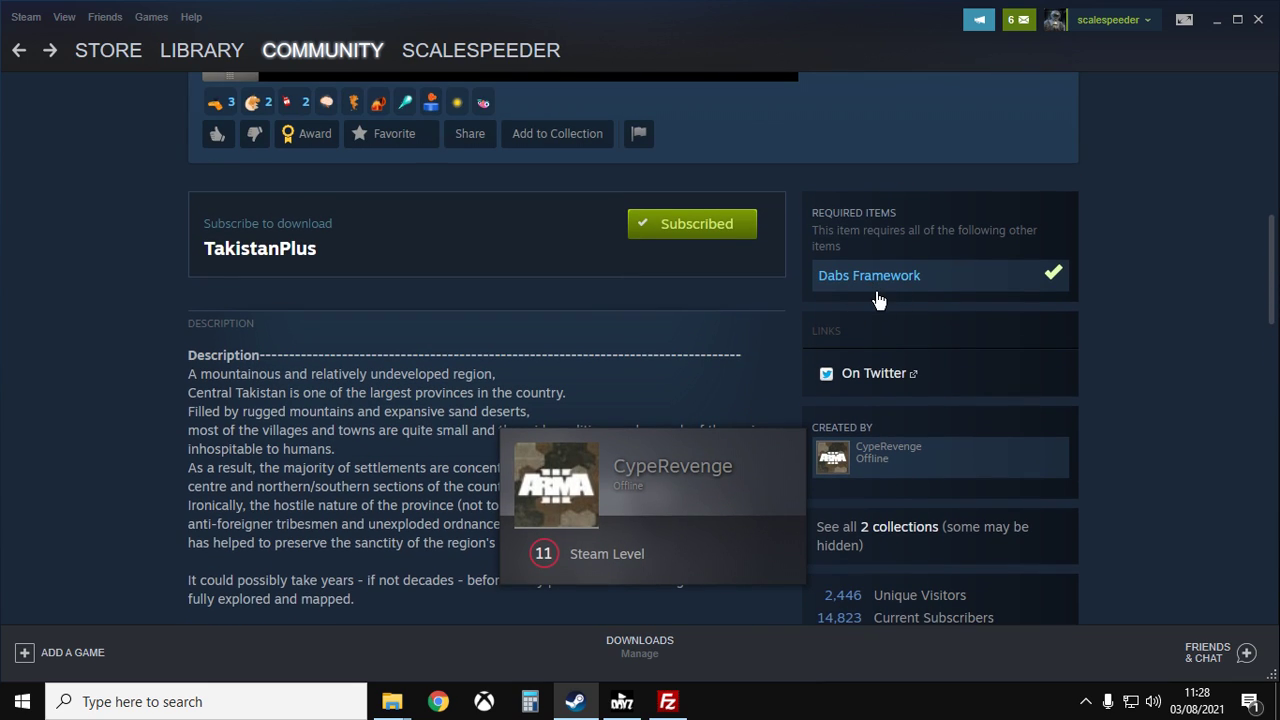
{"action": "scroll", "coordinate": [670, 462], "scroll_direction": "down", "scroll_amount": 2}
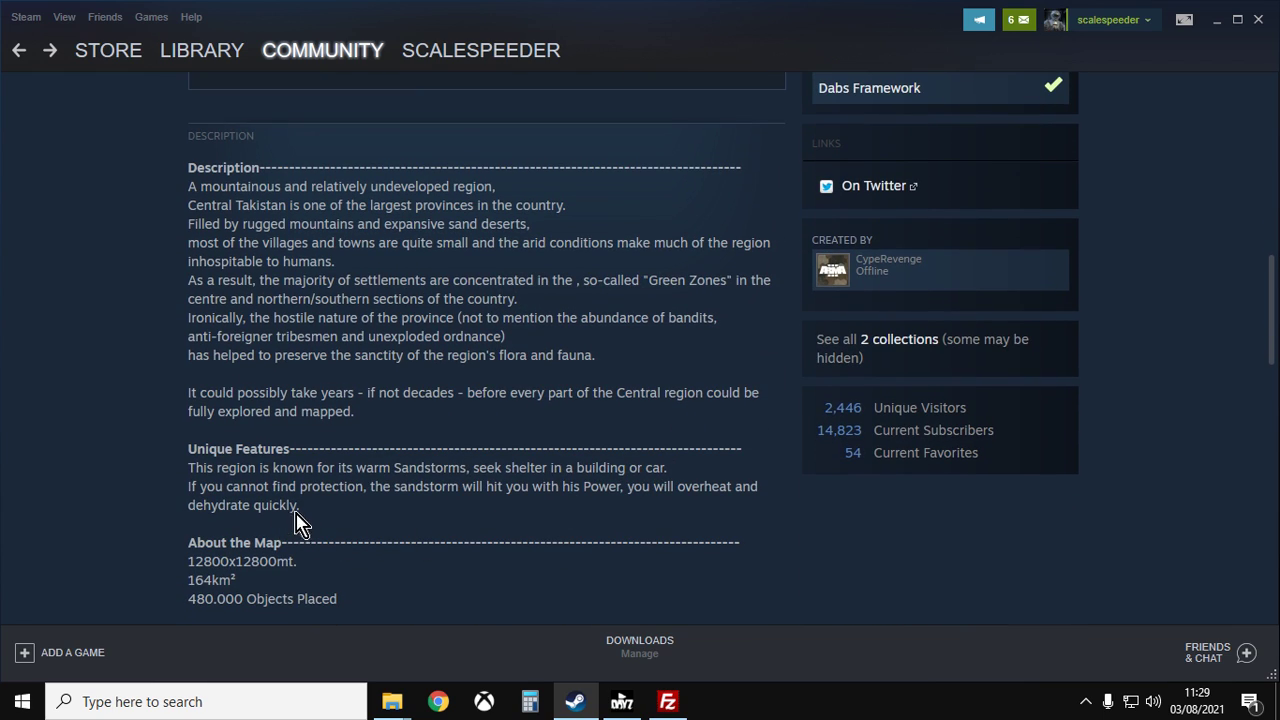
{"action": "scroll", "coordinate": [310, 383], "scroll_direction": "down", "scroll_amount": 3}
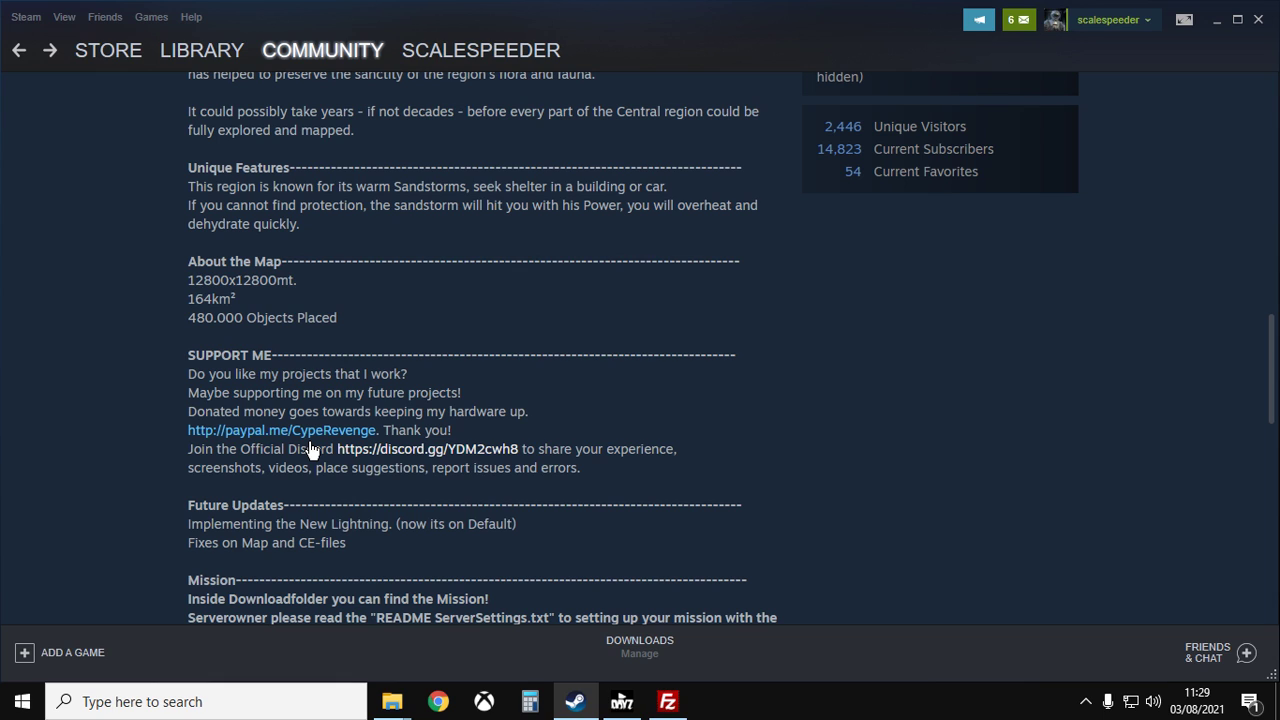
{"action": "scroll", "coordinate": [310, 449], "scroll_direction": "up", "scroll_amount": 10}
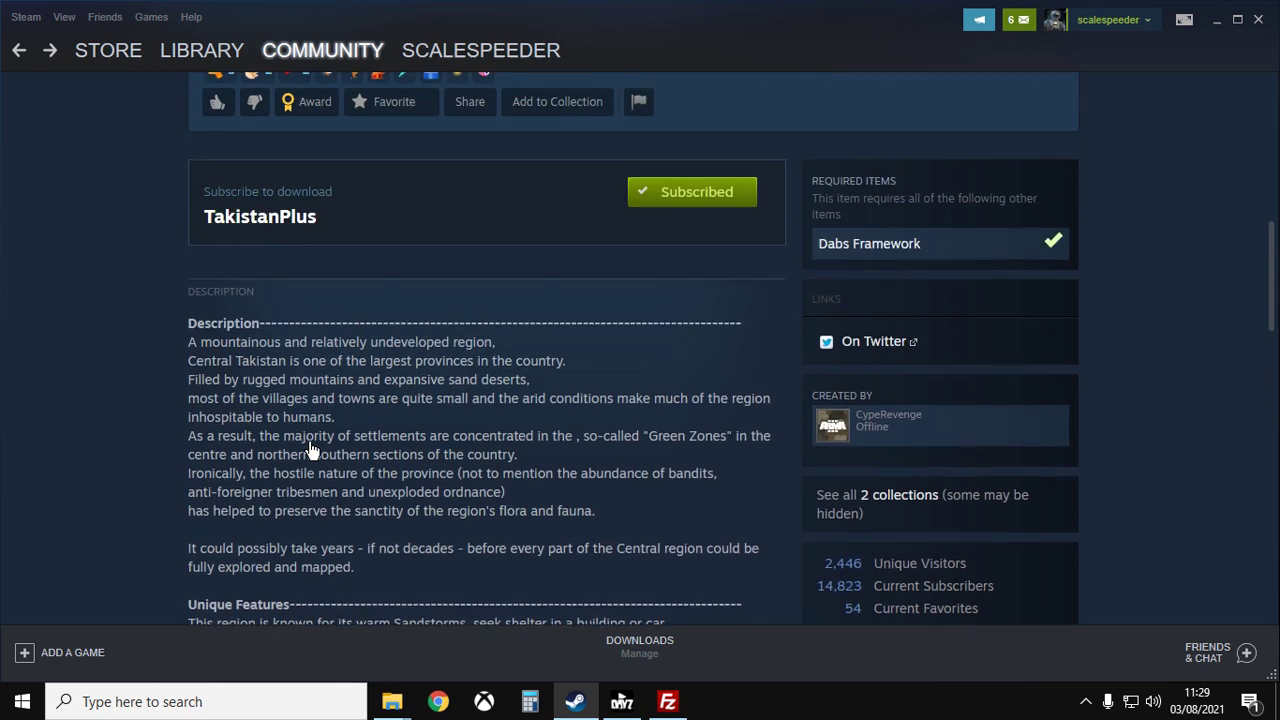
{"action": "scroll", "coordinate": [312, 449], "scroll_direction": "up", "scroll_amount": 2}
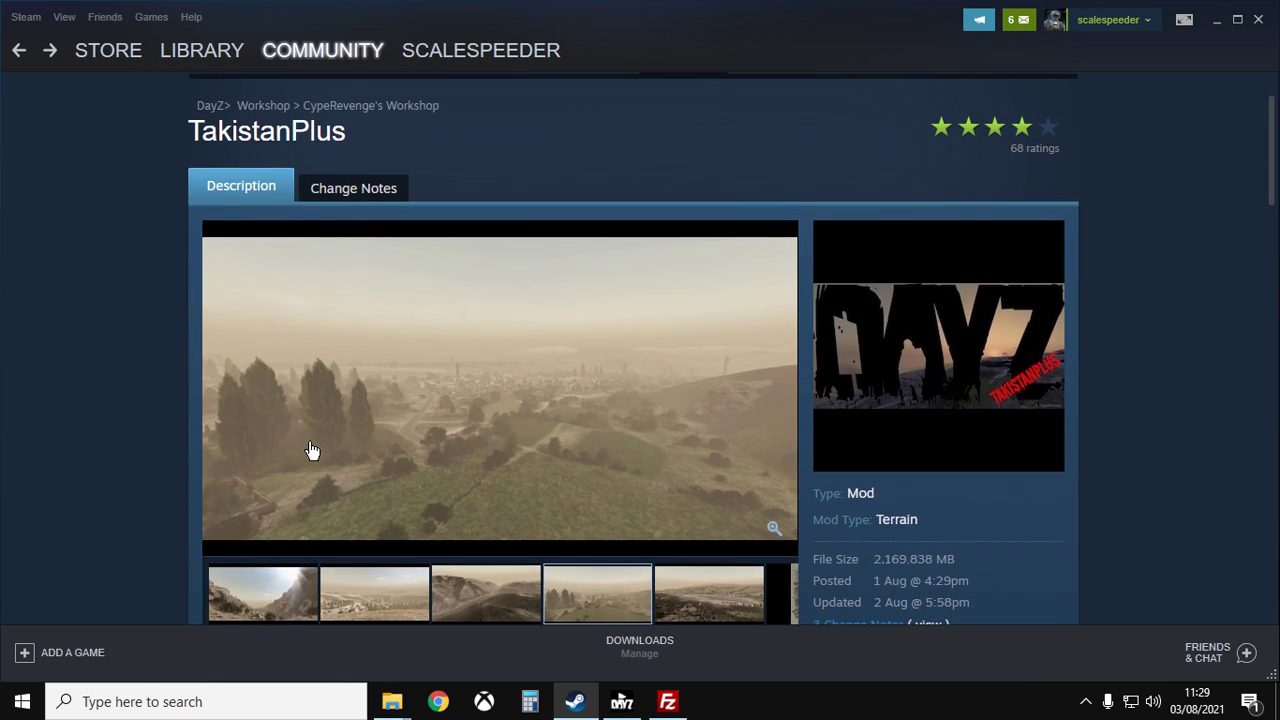
{"action": "left_click", "coordinate": [668, 702]}
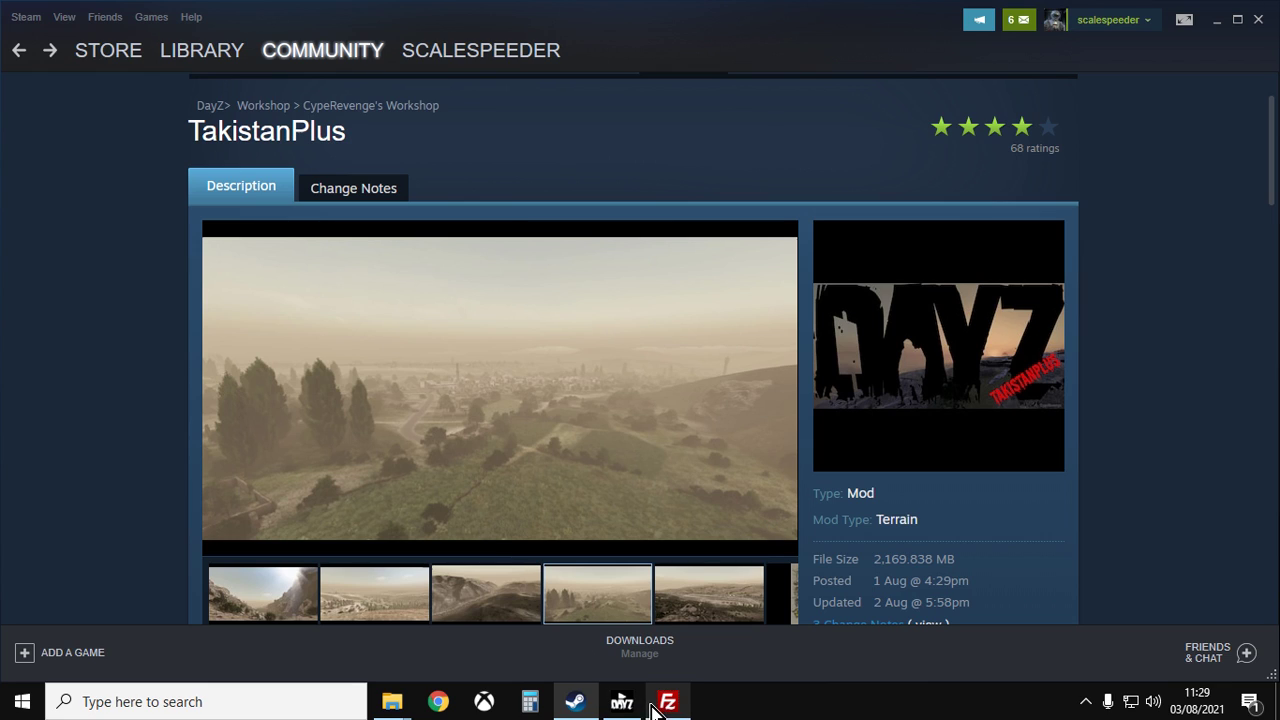